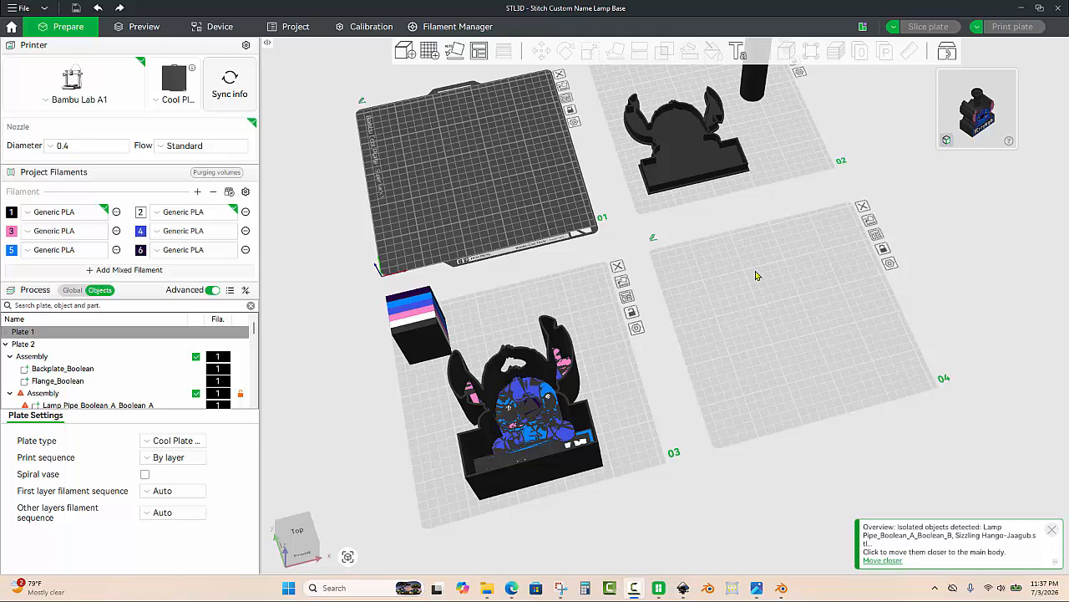
Step: Select an object in the plate layout and delete it
left_click_drag(751, 329, 727, 304)
scroll(725, 331, "down", 3)
left_click_drag(493, 362, 510, 296)
left_click(508, 412)
key("Delete")
Step: Rotate the Stitch lamp assembly on plate 3 so its name plate stands upright, with all rotations at 0°
scroll(510, 296, "up", 5)
scroll(492, 308, "down", 2)
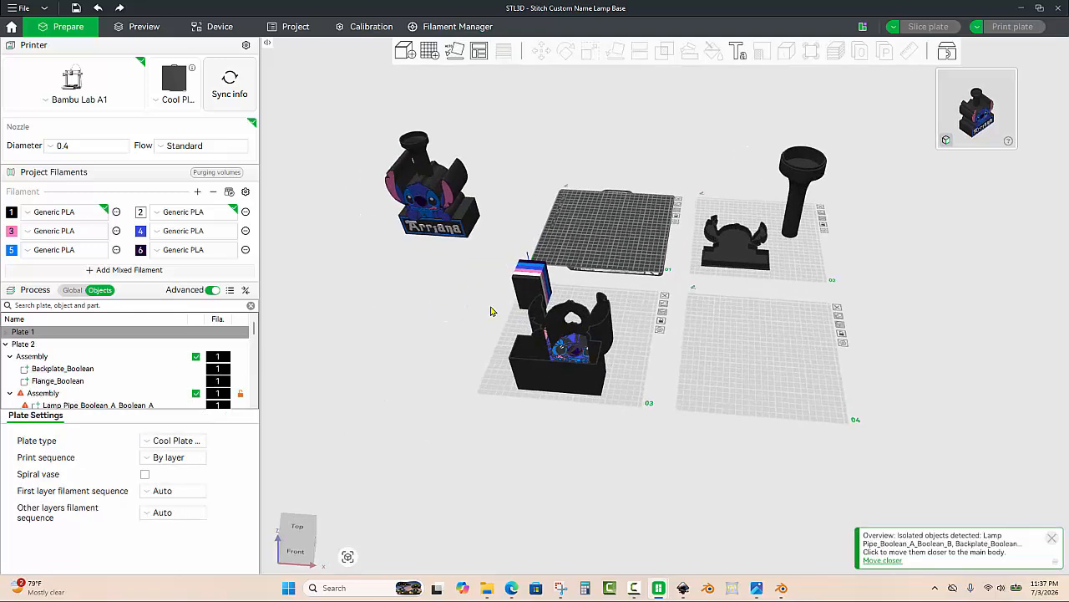
scroll(726, 451, "up", 3)
scroll(723, 468, "up", 3)
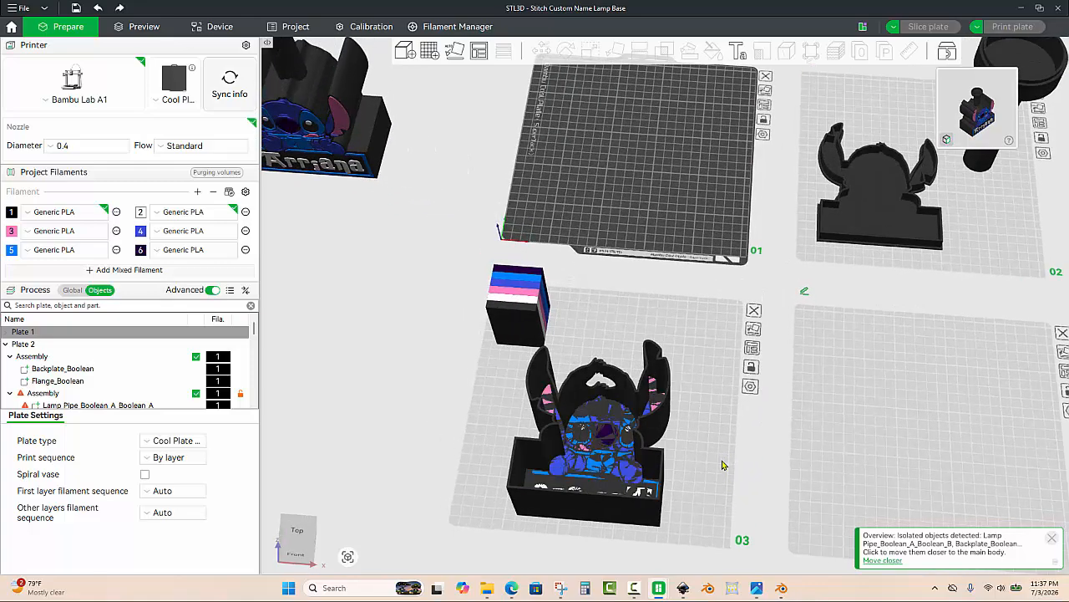
right_click_drag(725, 356, 733, 293)
left_click_drag(733, 293, 737, 312)
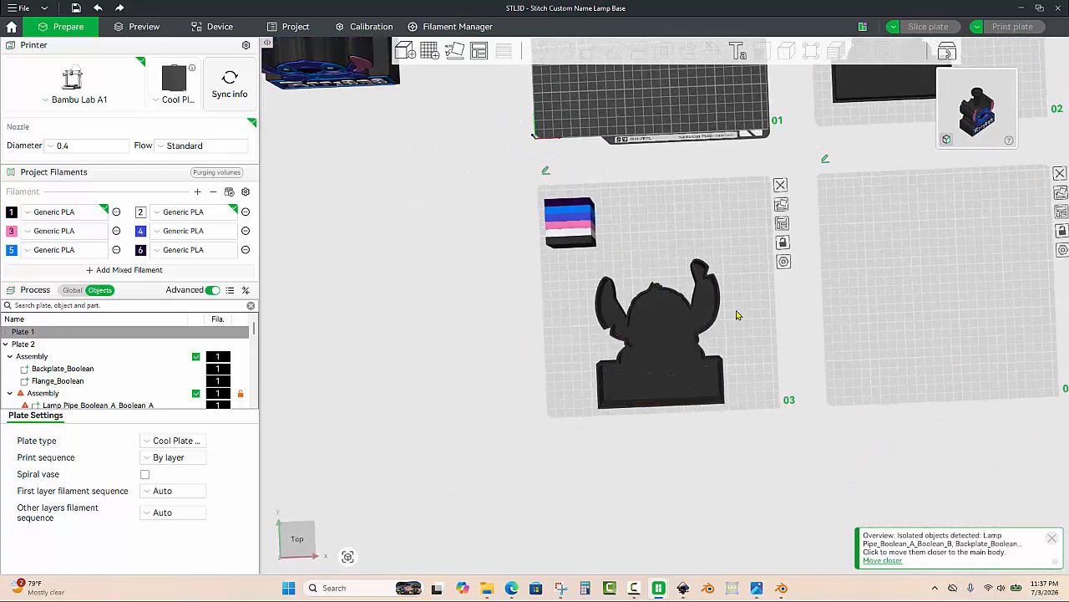
left_click_drag(752, 349, 702, 355)
scroll(627, 380, "up", 2)
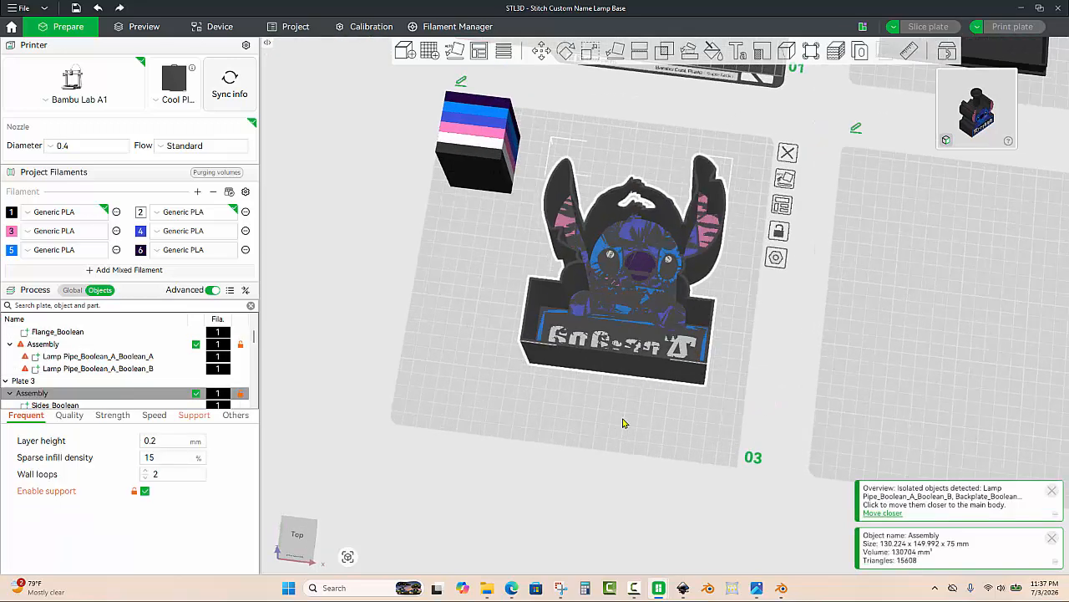
left_click(565, 52)
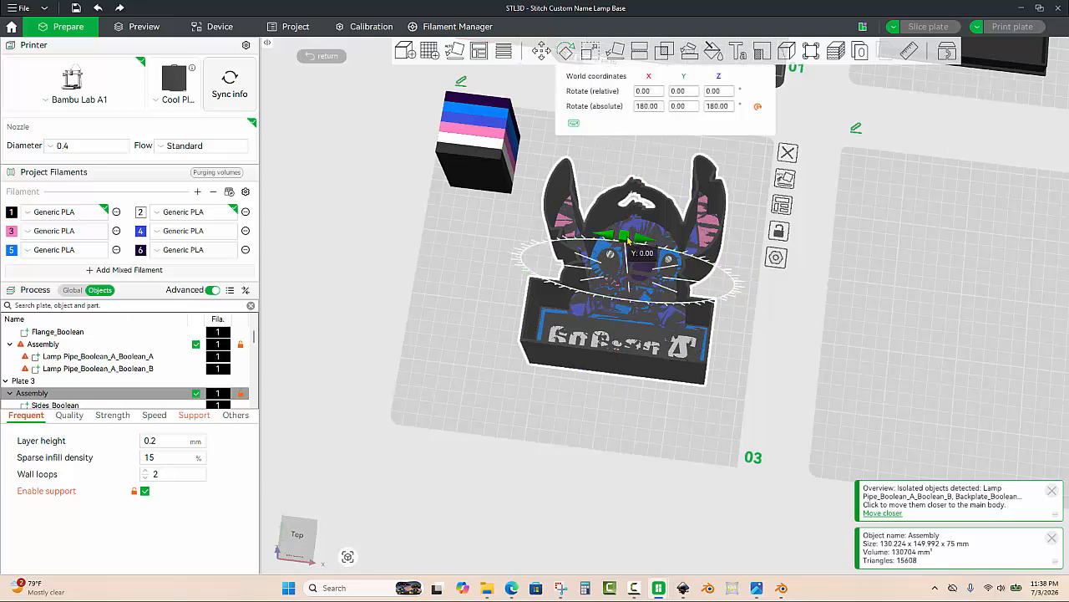
left_click_drag(643, 255, 657, 301)
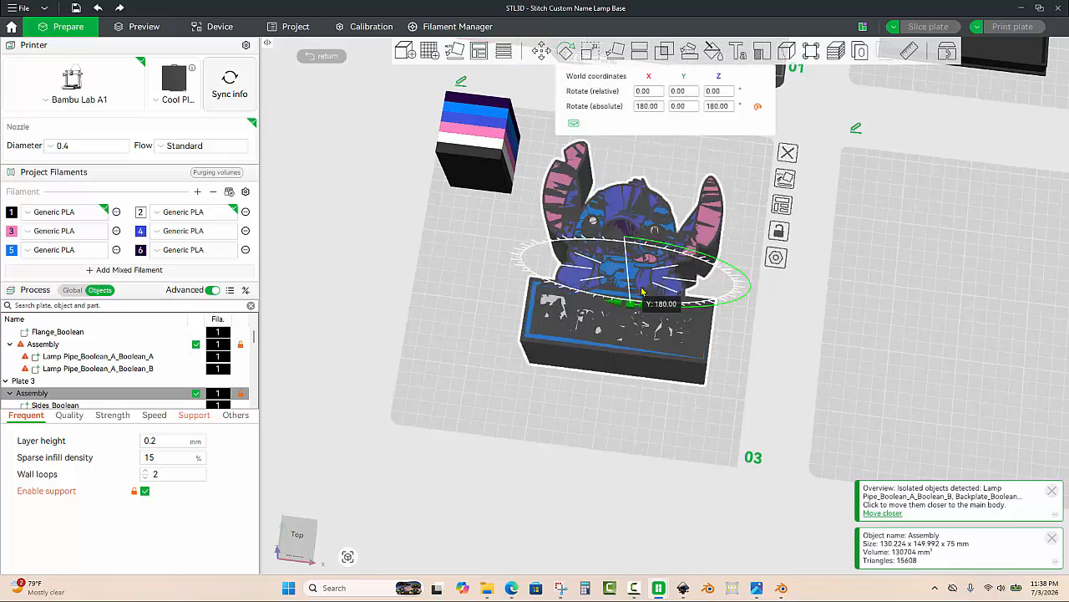
Step: Select the Text_Boolean name part of the assembly and move it forward off the base
left_click(560, 405)
left_click_drag(560, 405, 554, 406)
scroll(535, 441, "up", 3)
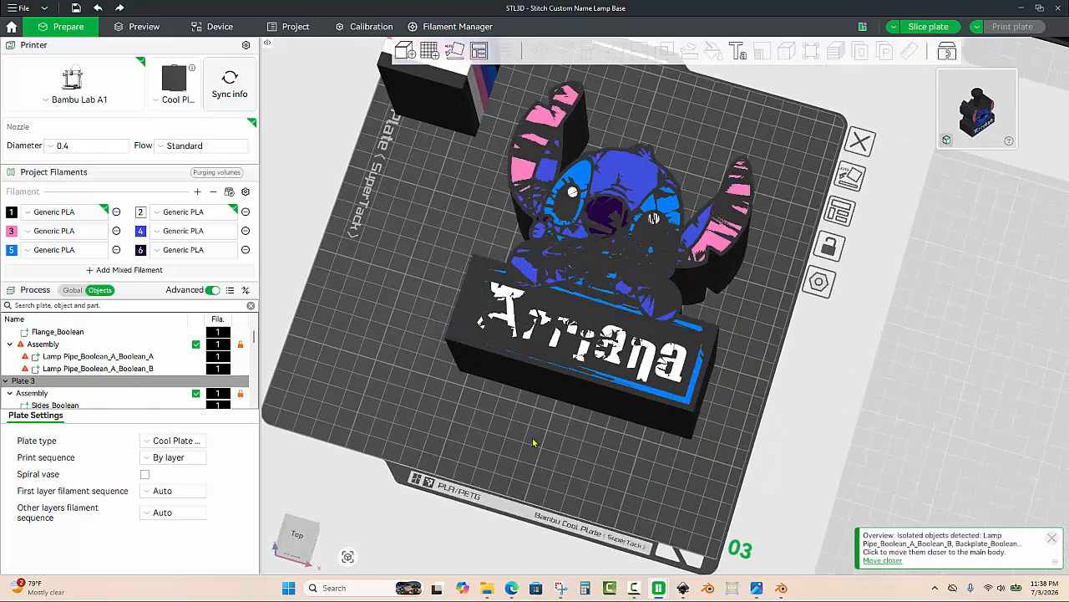
right_click_drag(522, 435, 514, 427)
left_click_drag(514, 427, 453, 414)
right_click_drag(389, 356, 544, 346)
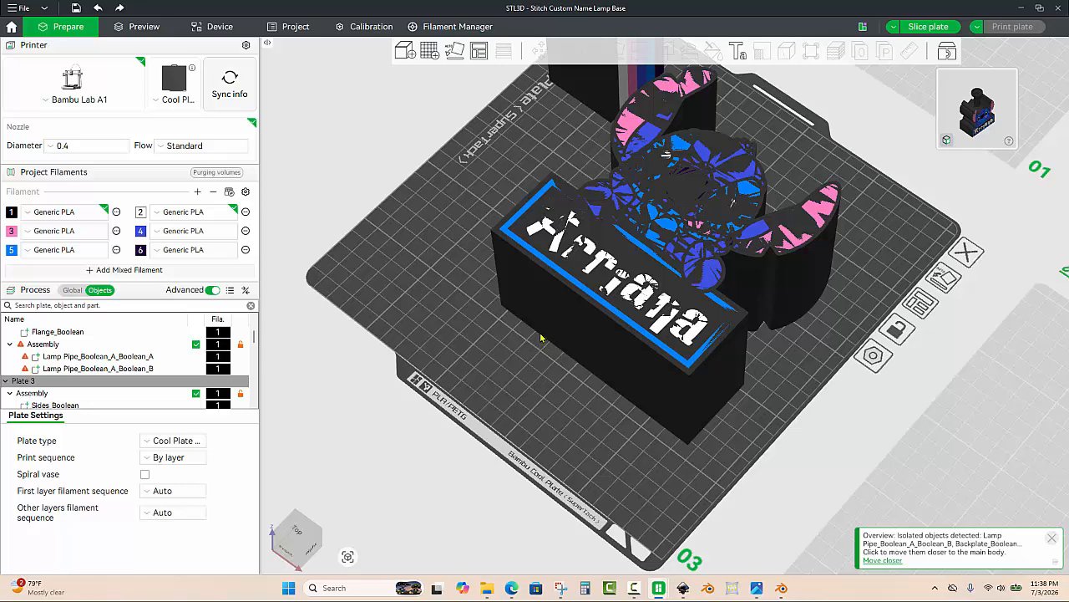
left_click(622, 311)
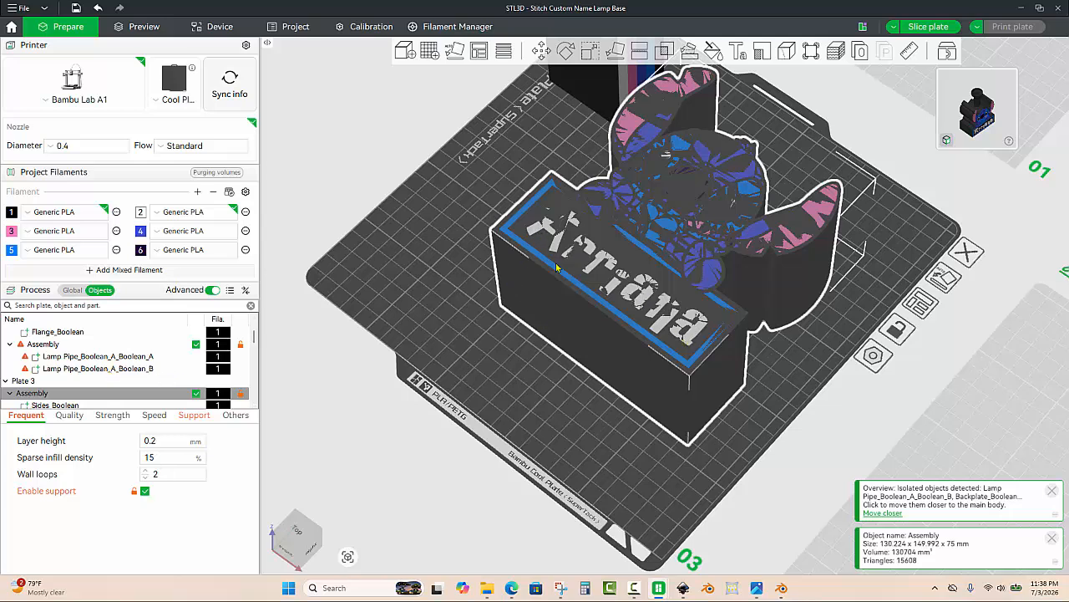
scroll(160, 359, "down", 3)
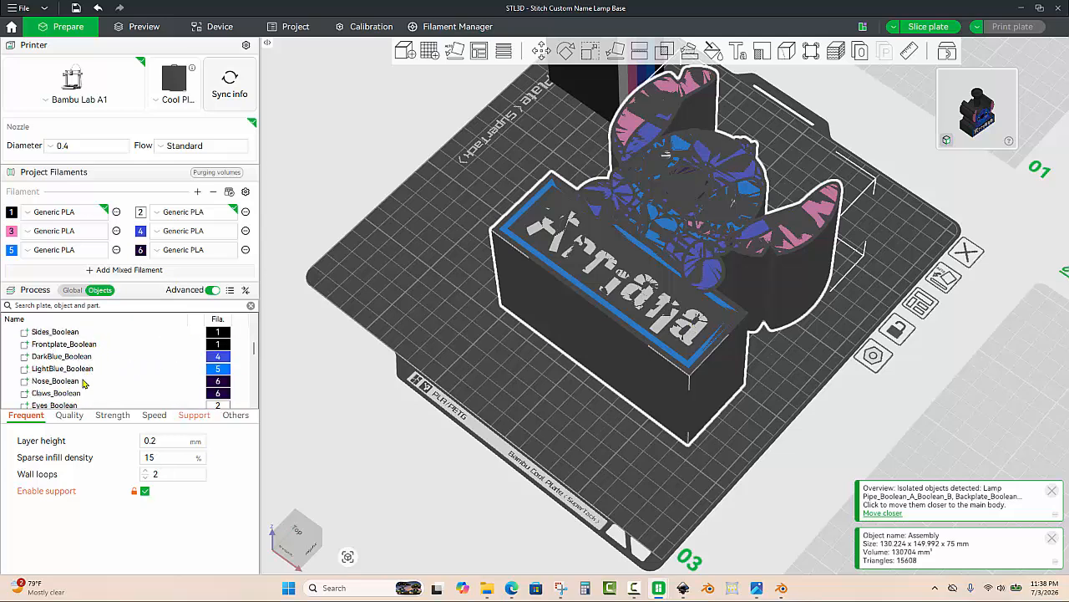
scroll(72, 383, "down", 2)
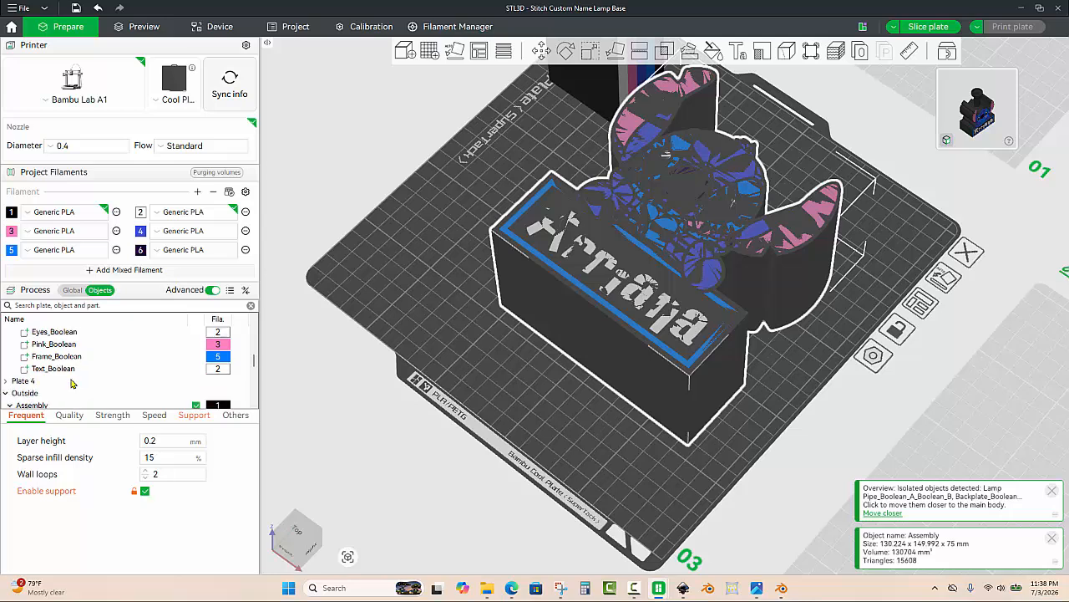
left_click(57, 369)
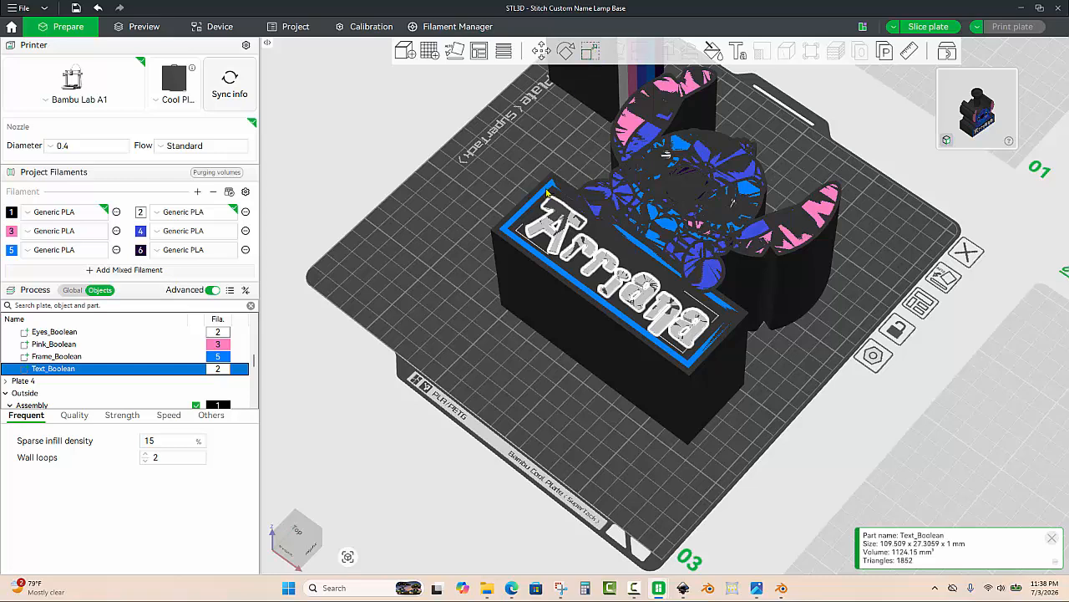
left_click(589, 51)
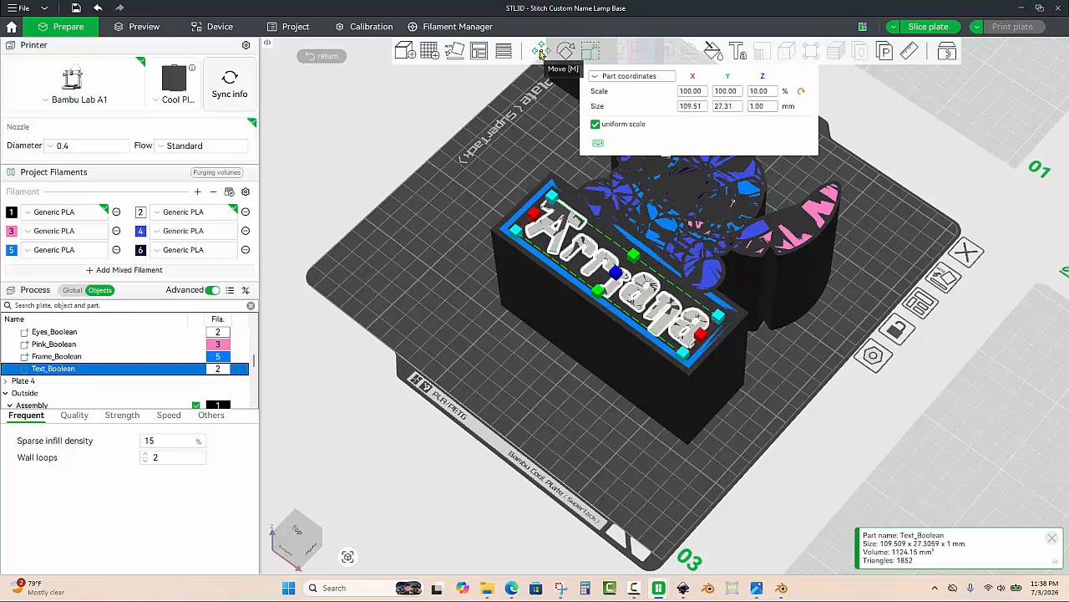
left_click(543, 52)
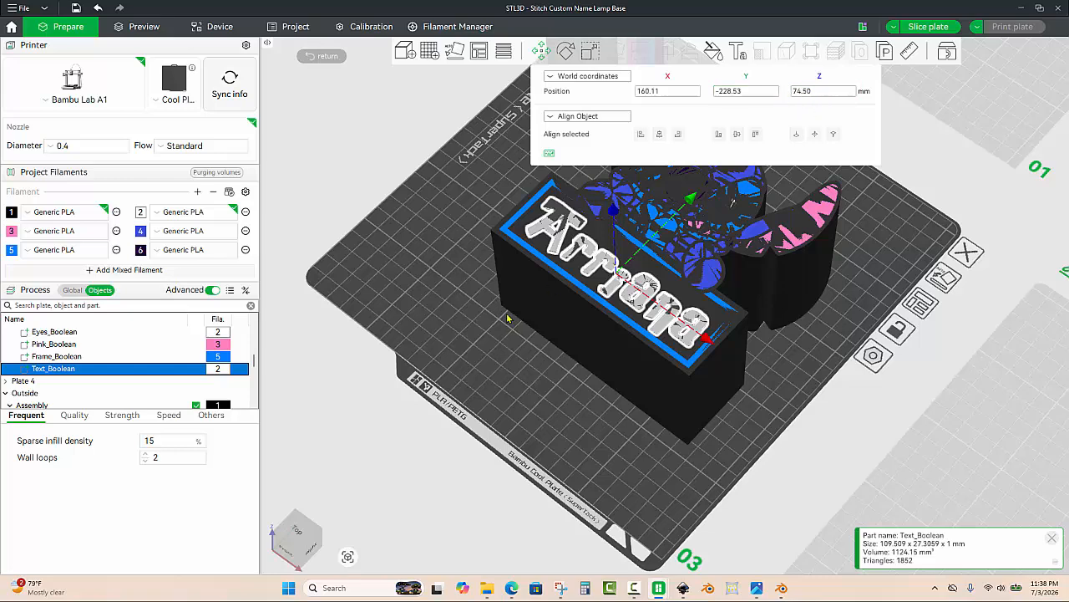
left_click_drag(503, 340, 499, 350)
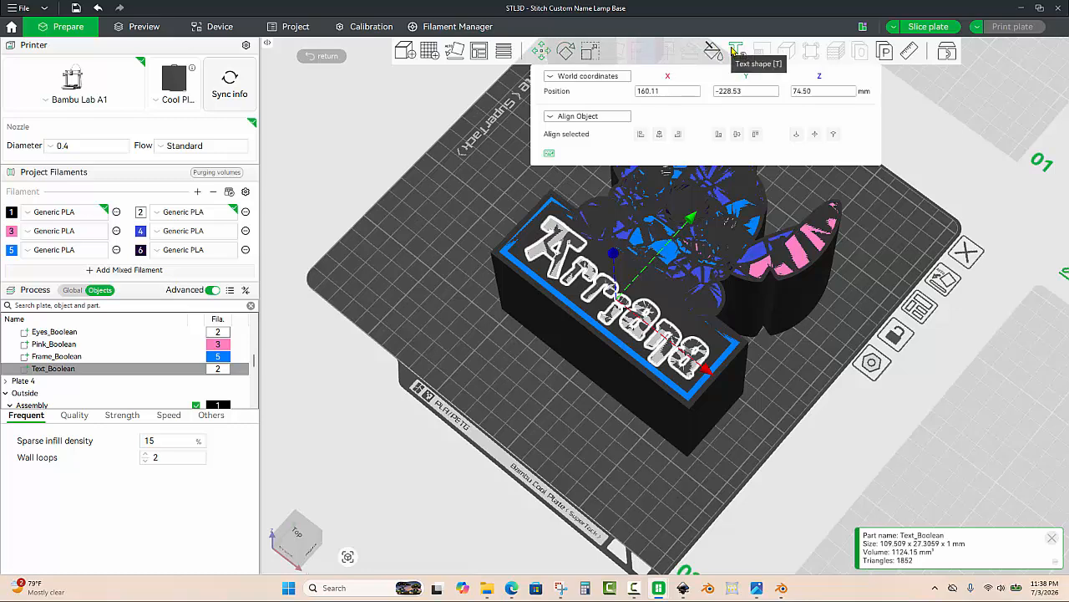
left_click_drag(462, 217, 462, 213)
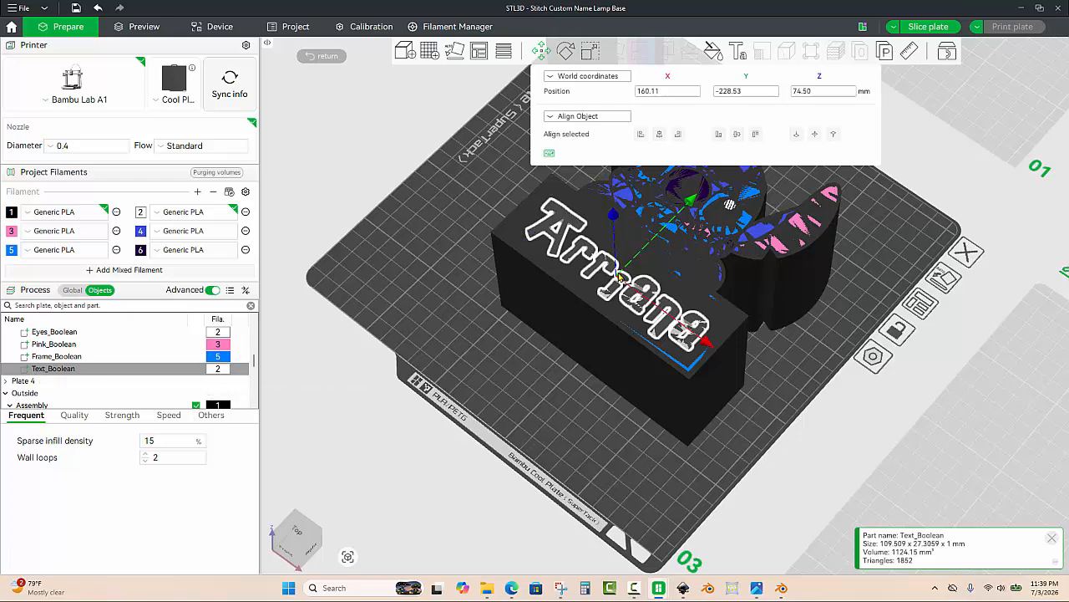
left_click_drag(700, 203, 574, 351)
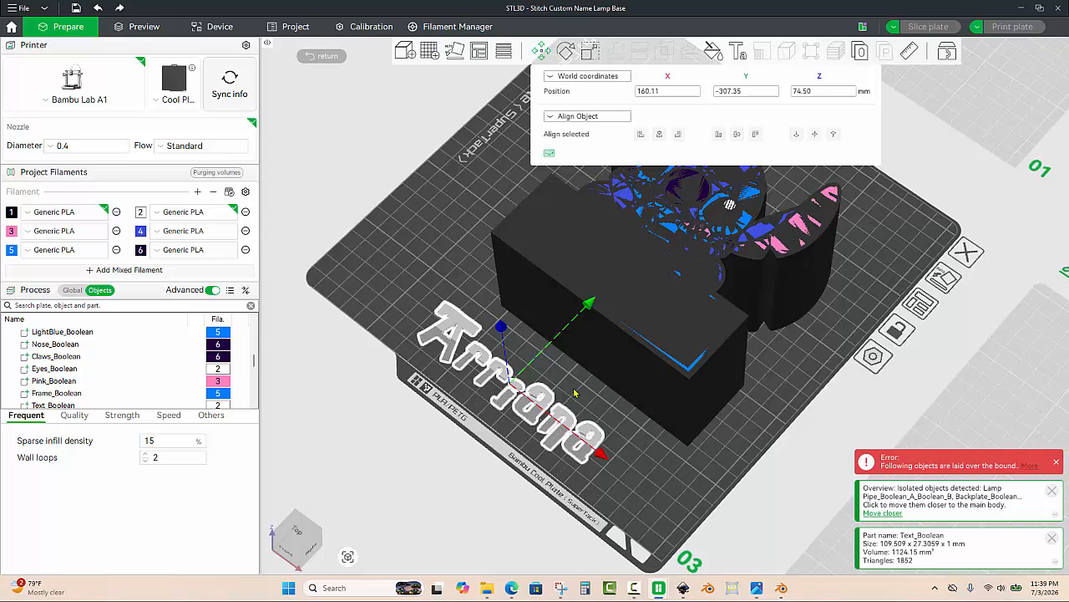
Step: Select the Text_Boolean name part and delete it
left_click(626, 451)
left_click(626, 452)
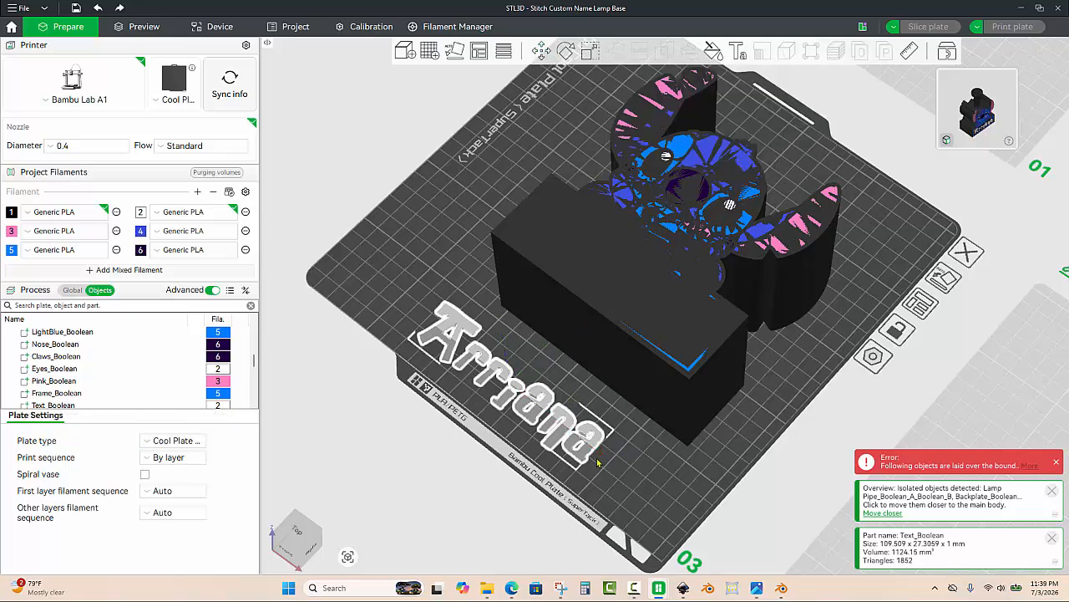
left_click(566, 421)
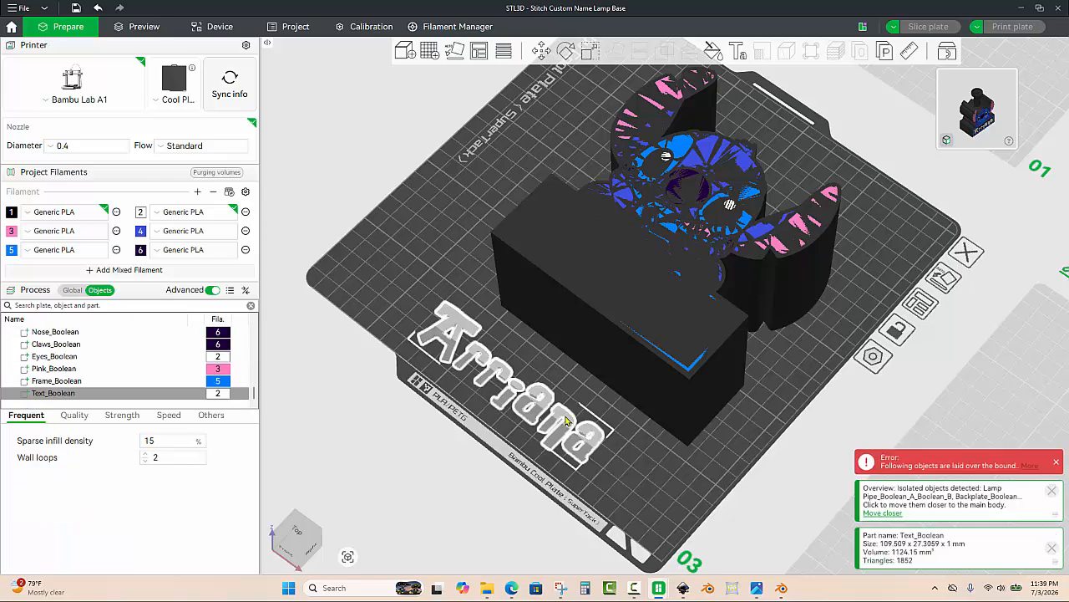
right_click(565, 419)
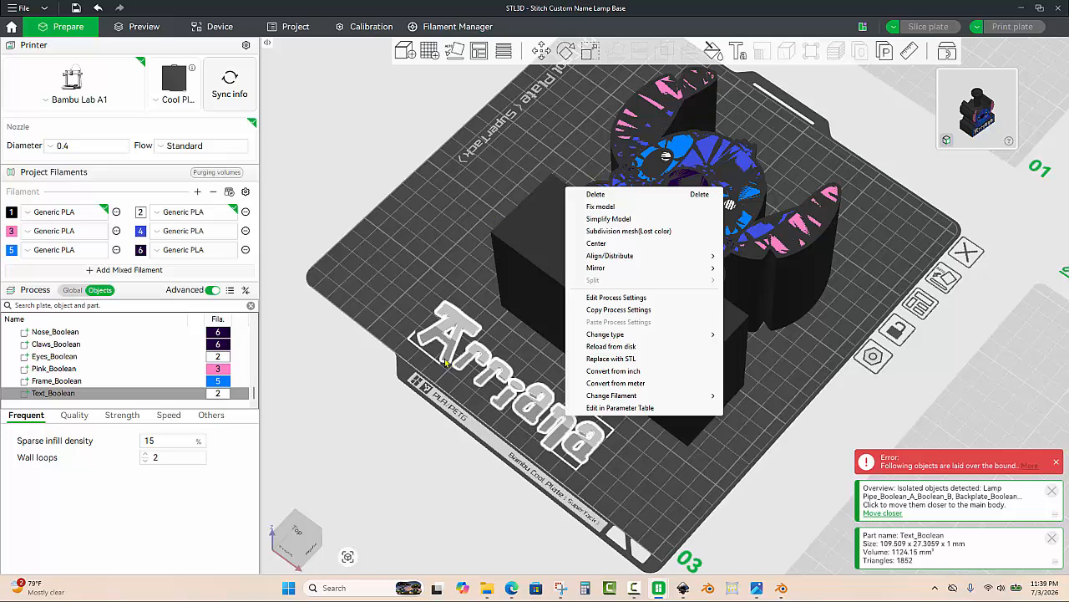
left_click(388, 243)
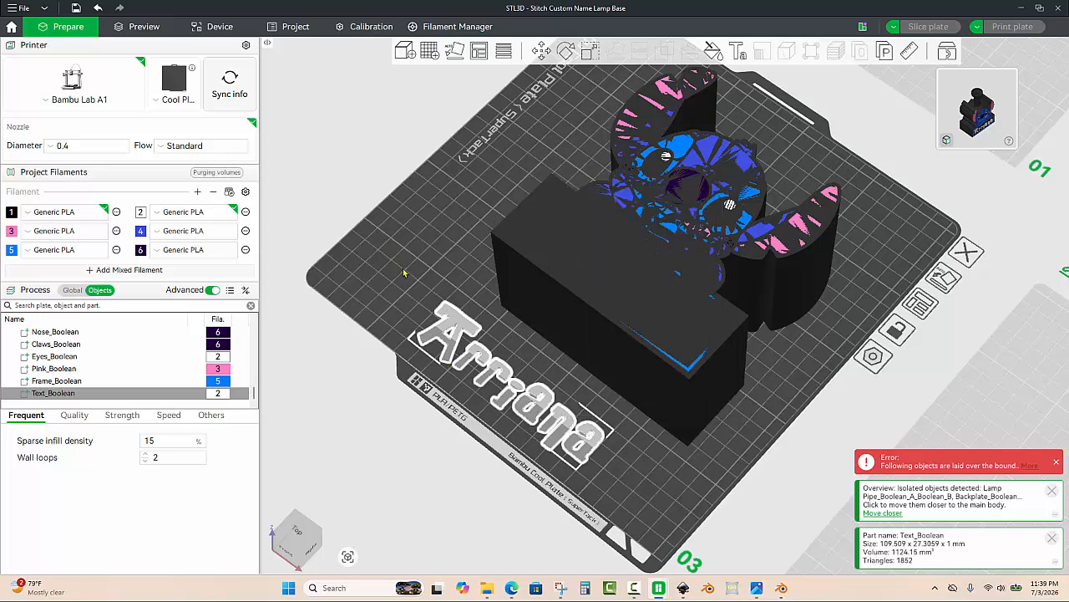
left_click(404, 272)
left_click(461, 326)
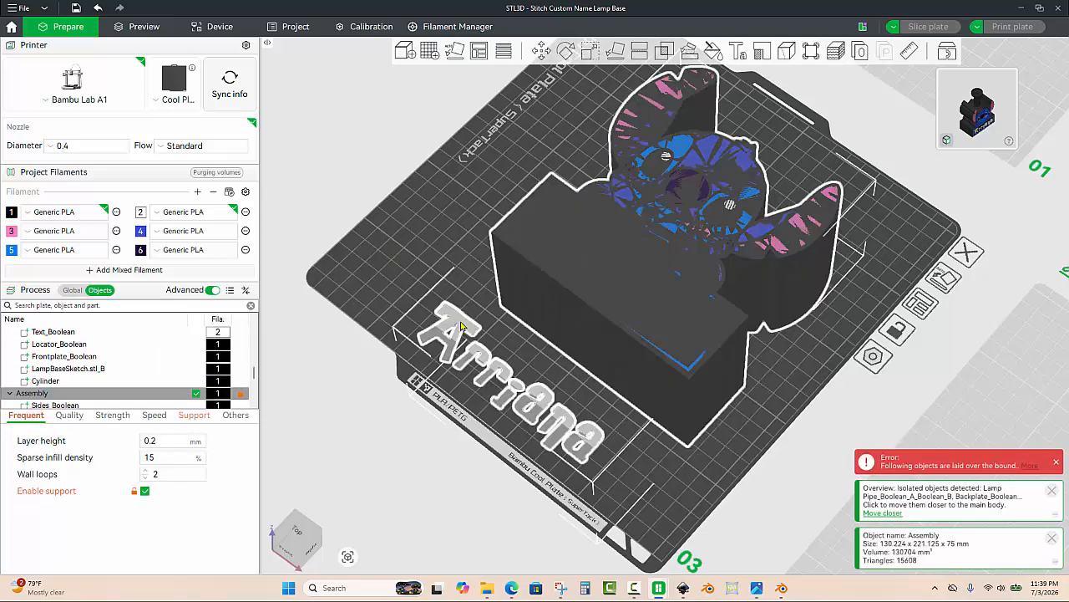
left_click(461, 326)
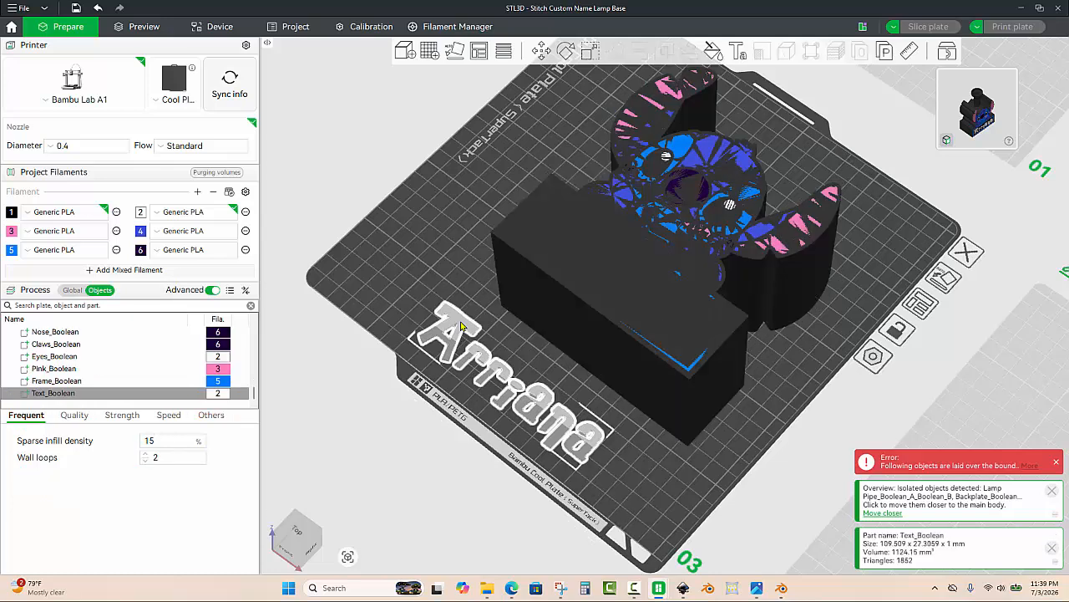
key("Delete")
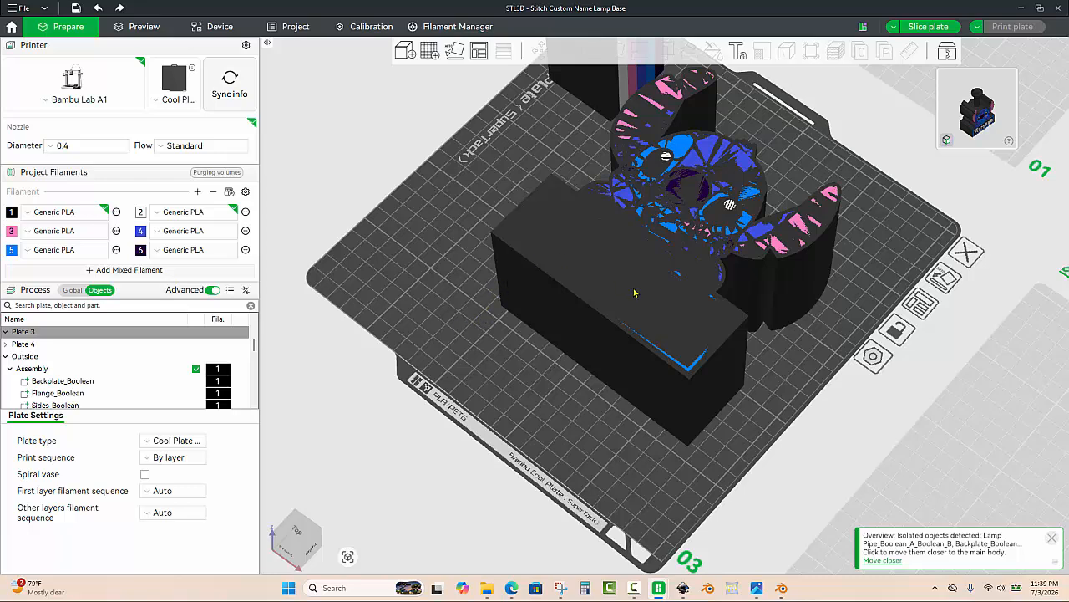
Step: Try to drag the front plate off the assembly, then undo the move
left_click(672, 310)
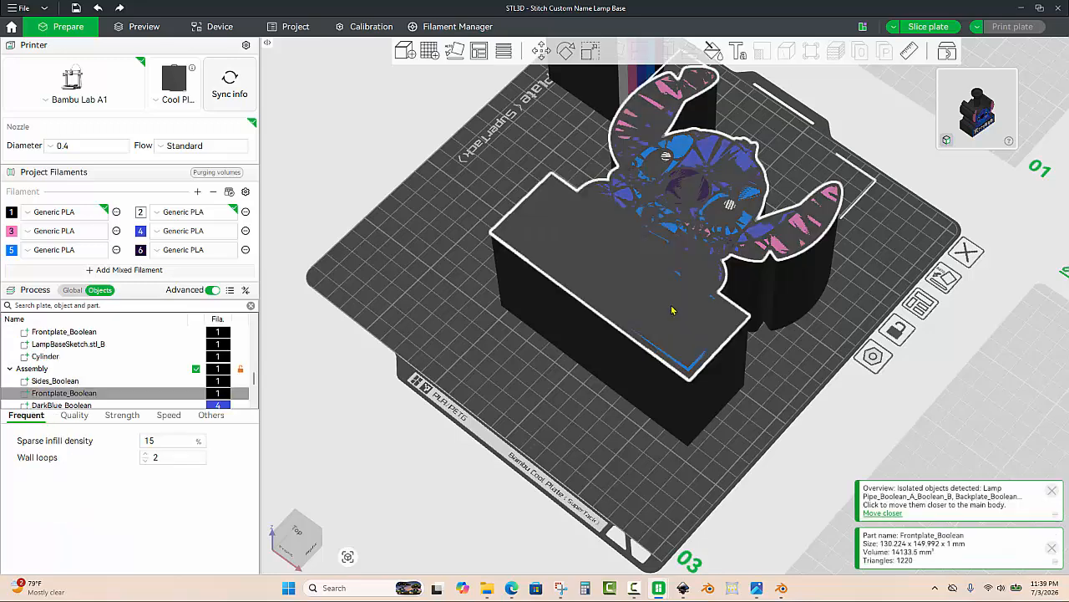
left_click_drag(650, 309, 415, 404)
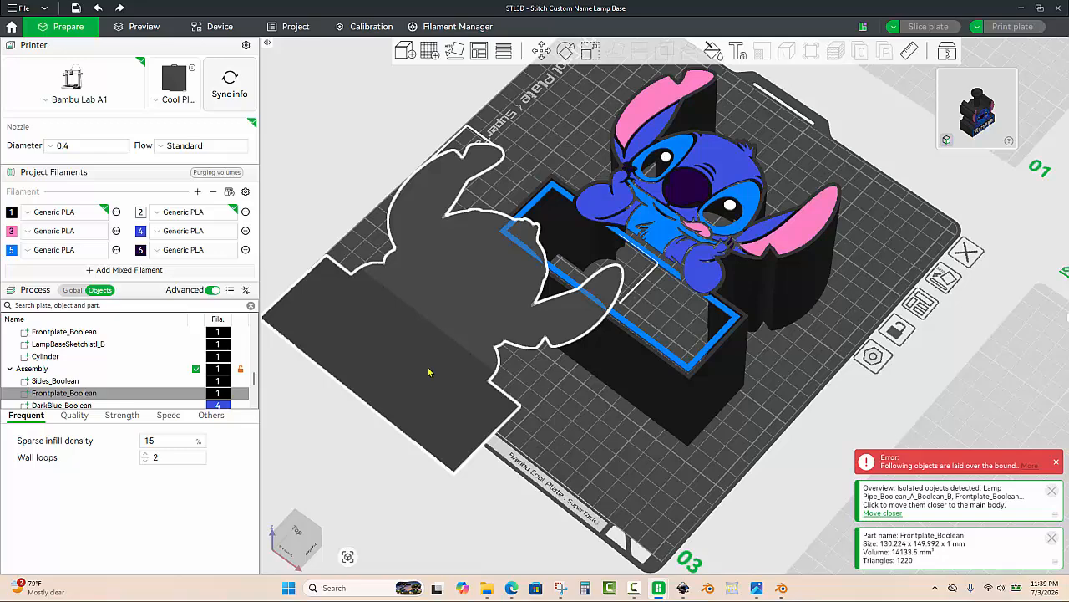
key("ctrl+z")
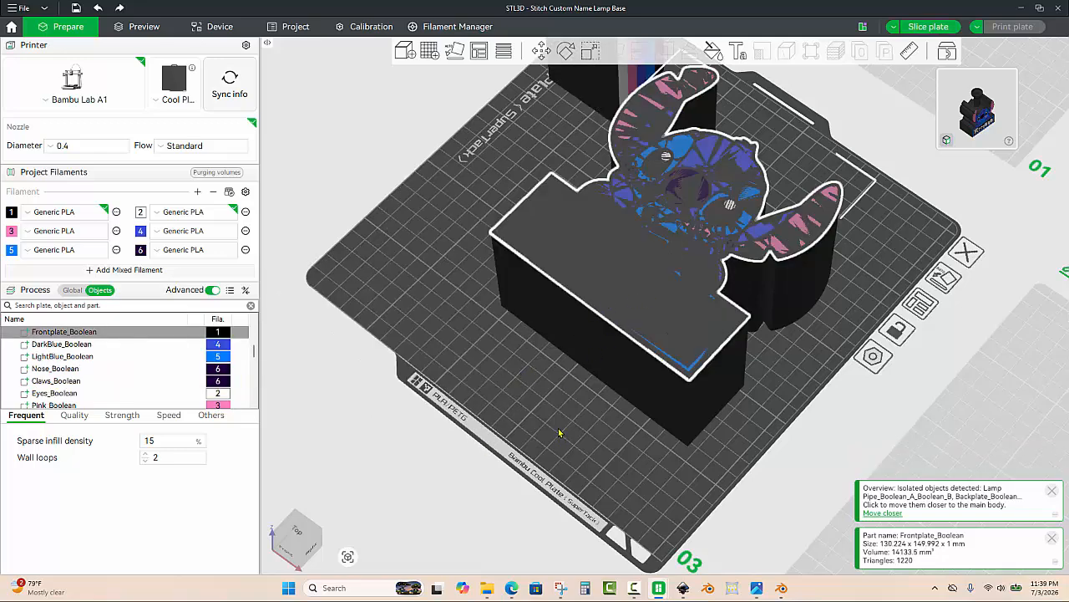
Step: Drag the front plate away from the assembly once more and undo that move again
left_click_drag(560, 433, 598, 403)
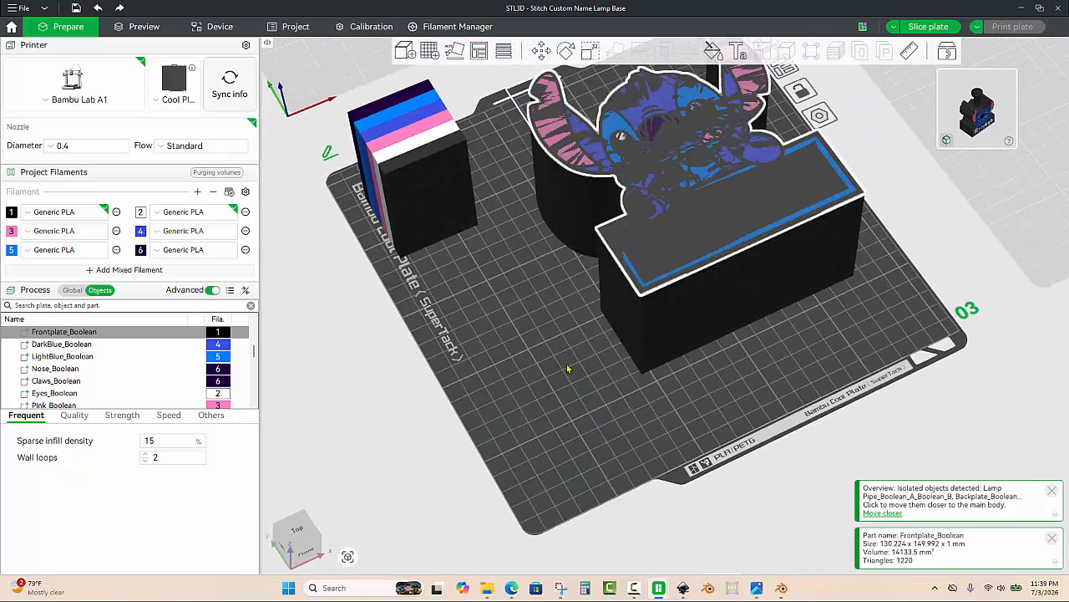
left_click_drag(567, 369, 660, 488)
scroll(704, 269, "up", 1)
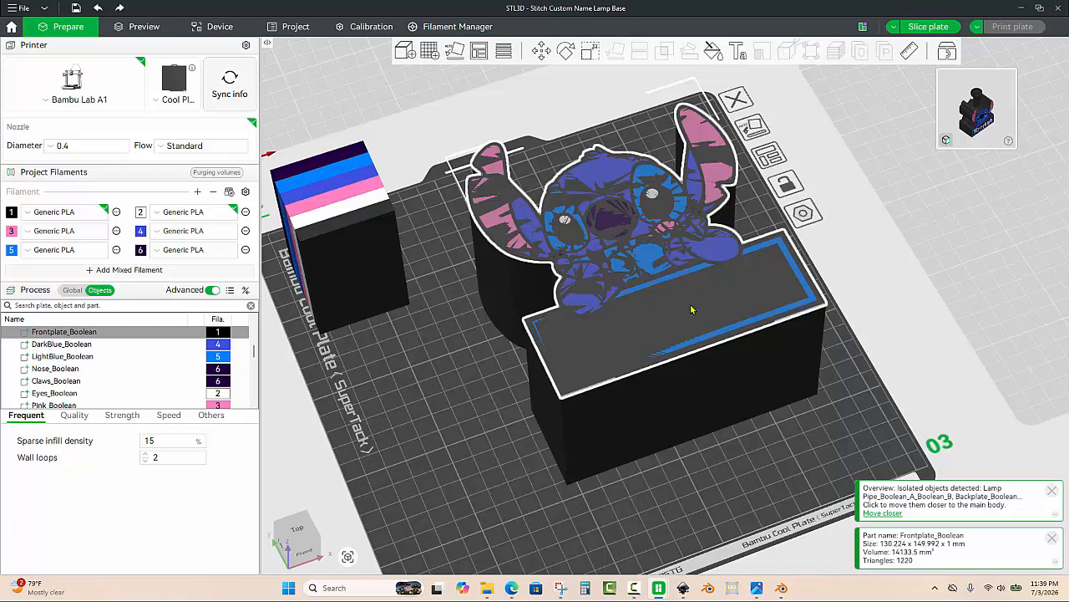
left_click_drag(691, 309, 777, 416)
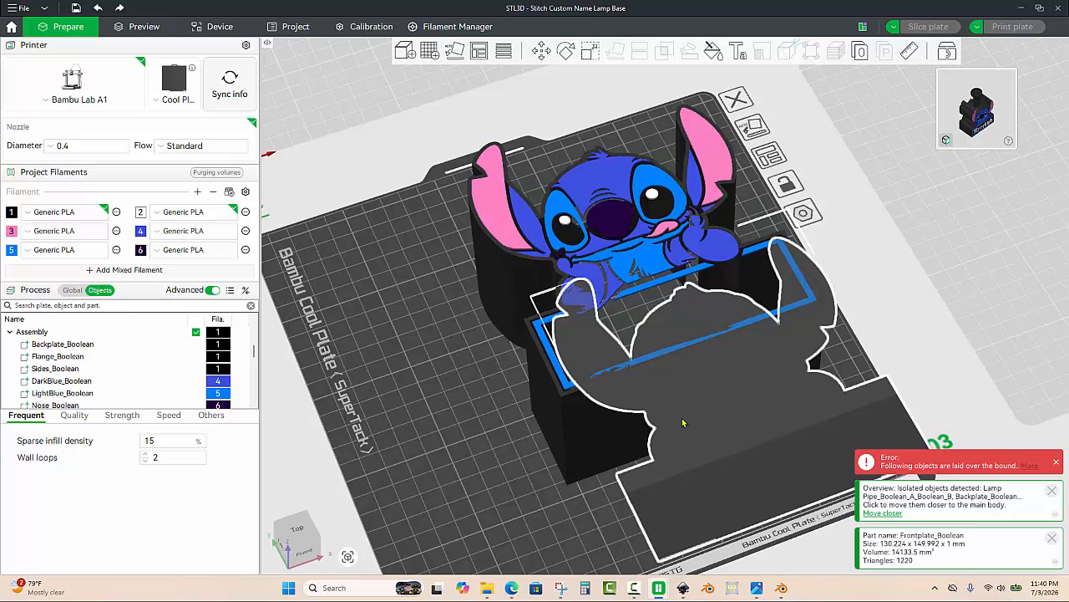
key("ctrl+z")
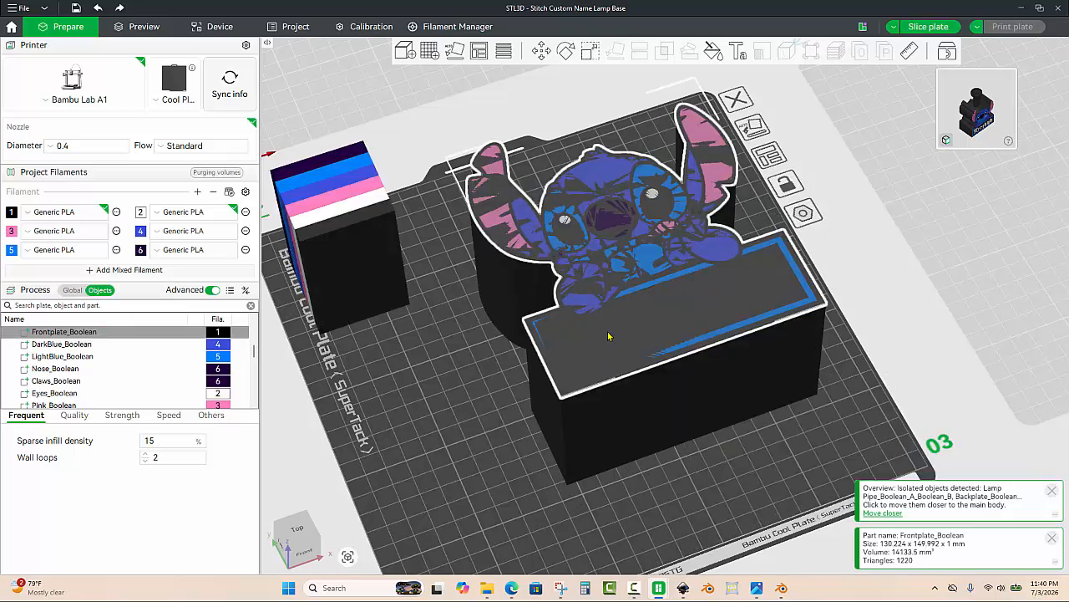
Step: Add a text shape, place it on the front plate's top face, and assign it filament 2
left_click(737, 51)
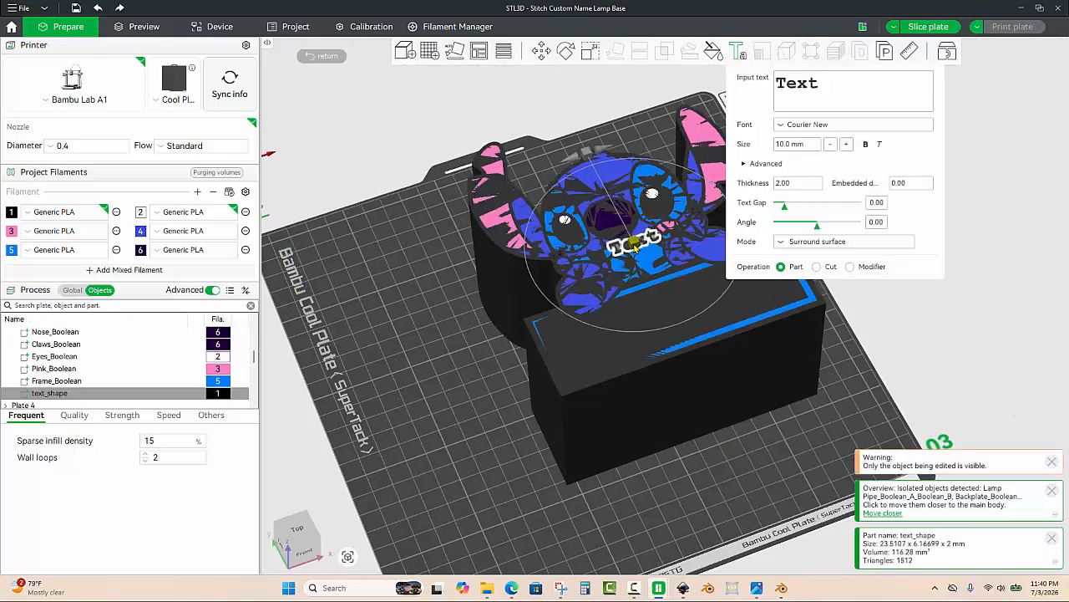
left_click_drag(635, 244, 690, 320)
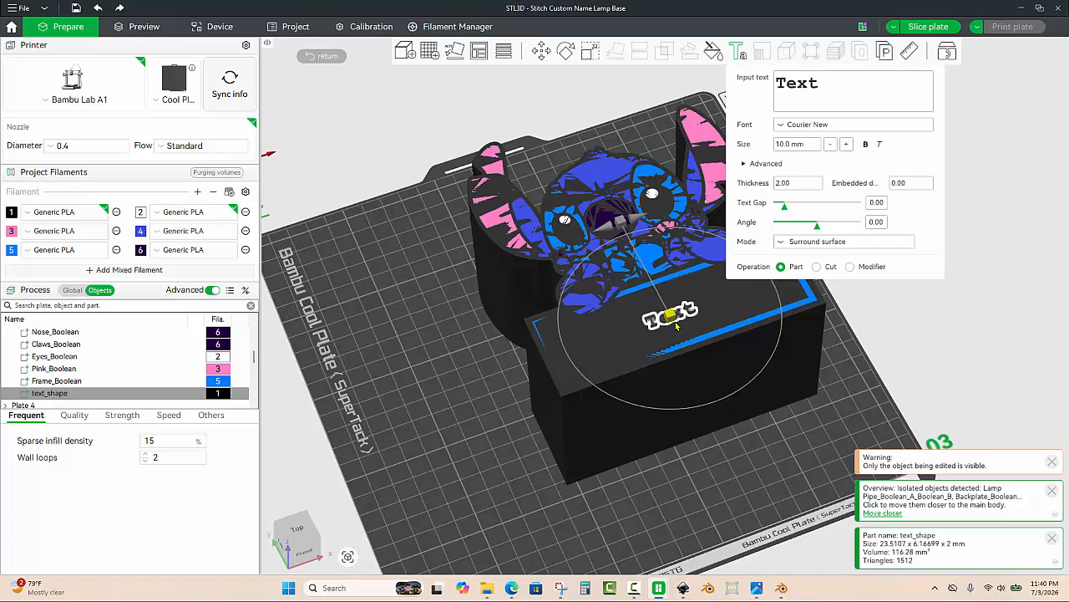
key("2")
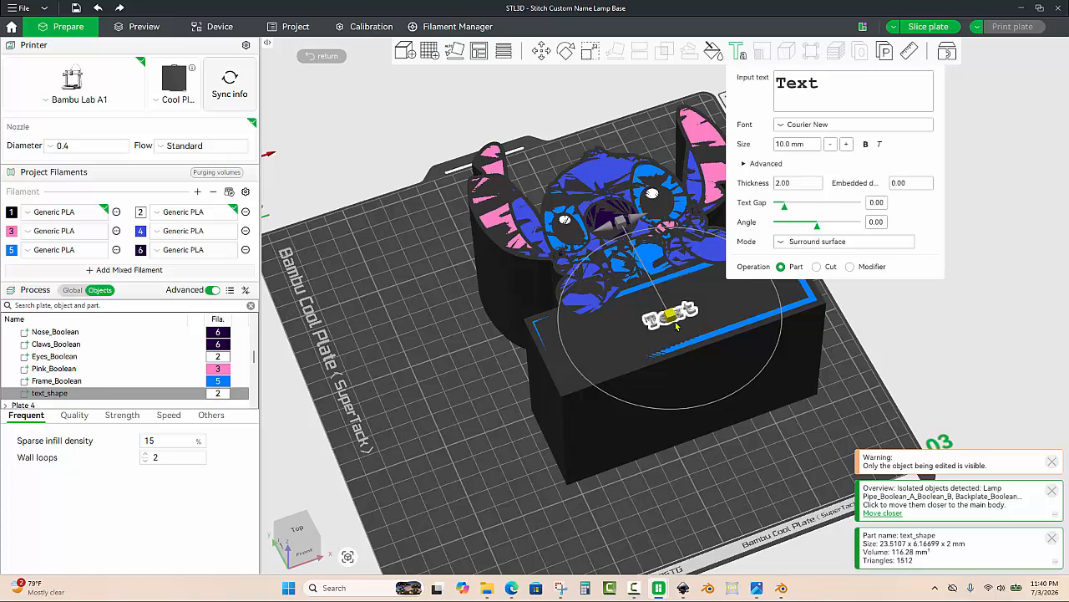
Step: Clear the default text from the text shape's input field
left_click(828, 81)
key("BackSpace")
key("BackSpace")
key("BackSpace")
key("BackSpace")
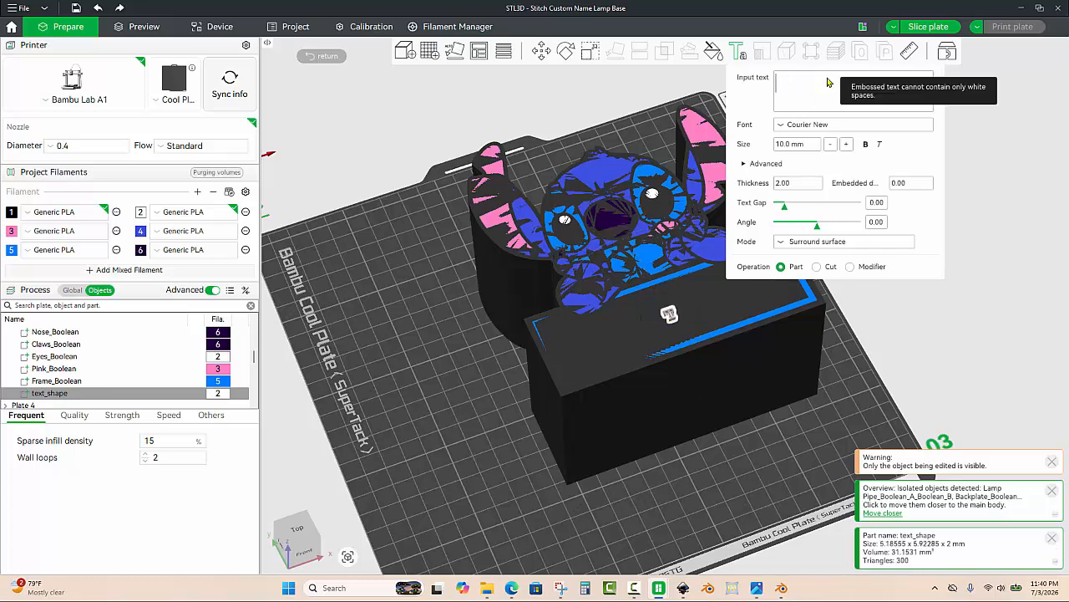
Step: Enter Harley as the text and change its font to Buka Bird
type("Harley")
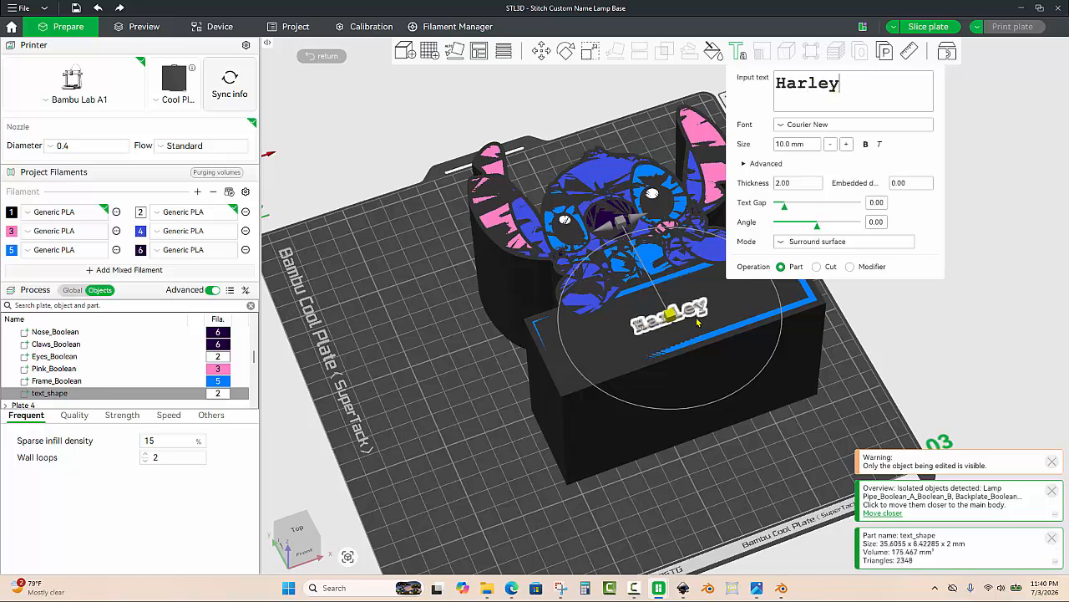
left_click(801, 125)
scroll(835, 200, "up", 2)
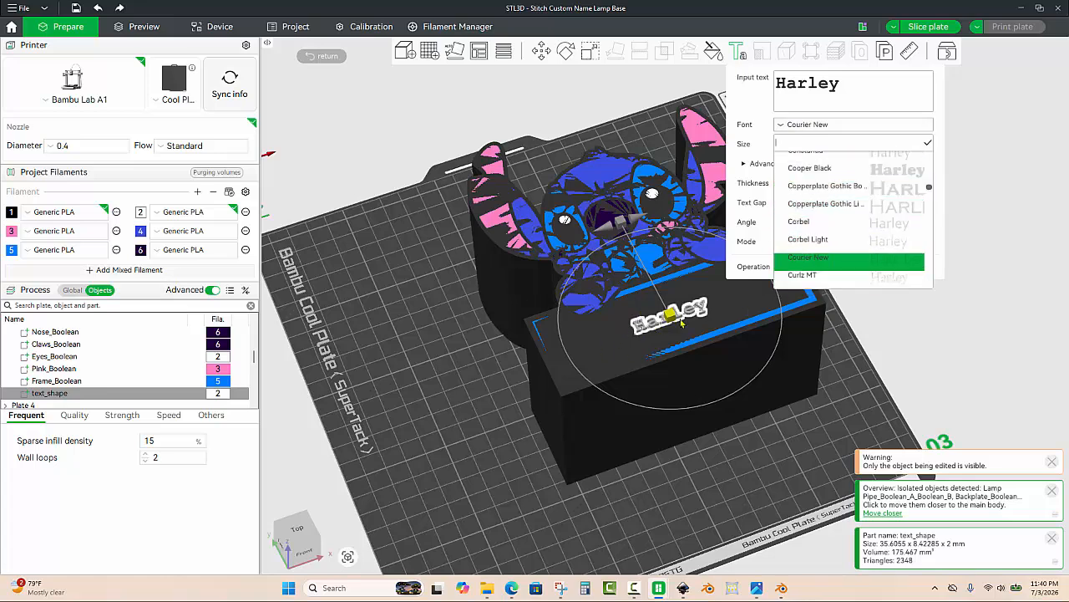
scroll(835, 221, "up", 4)
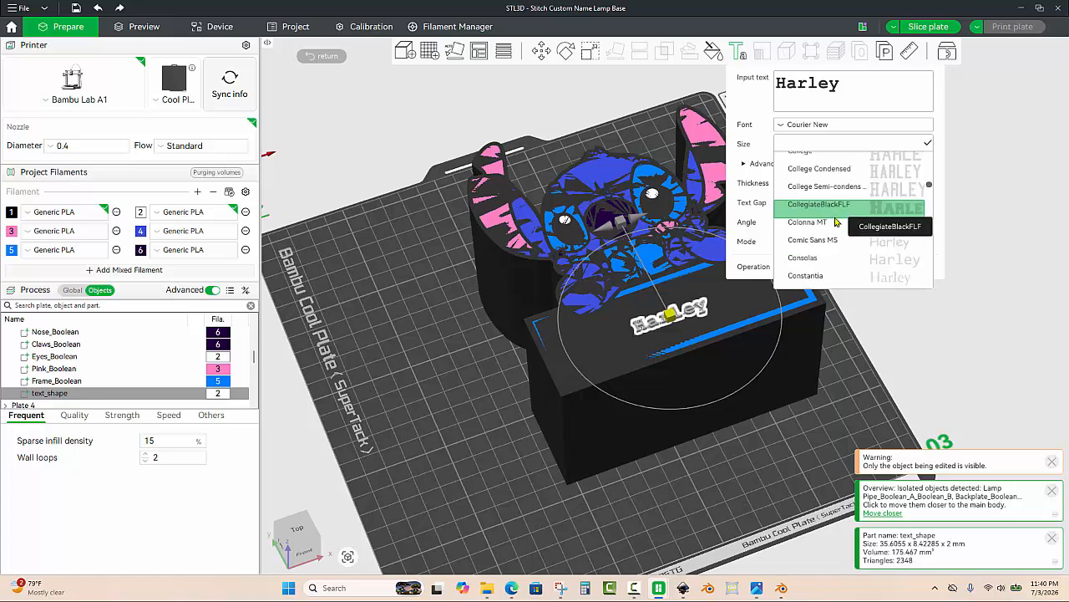
scroll(836, 221, "up", 6)
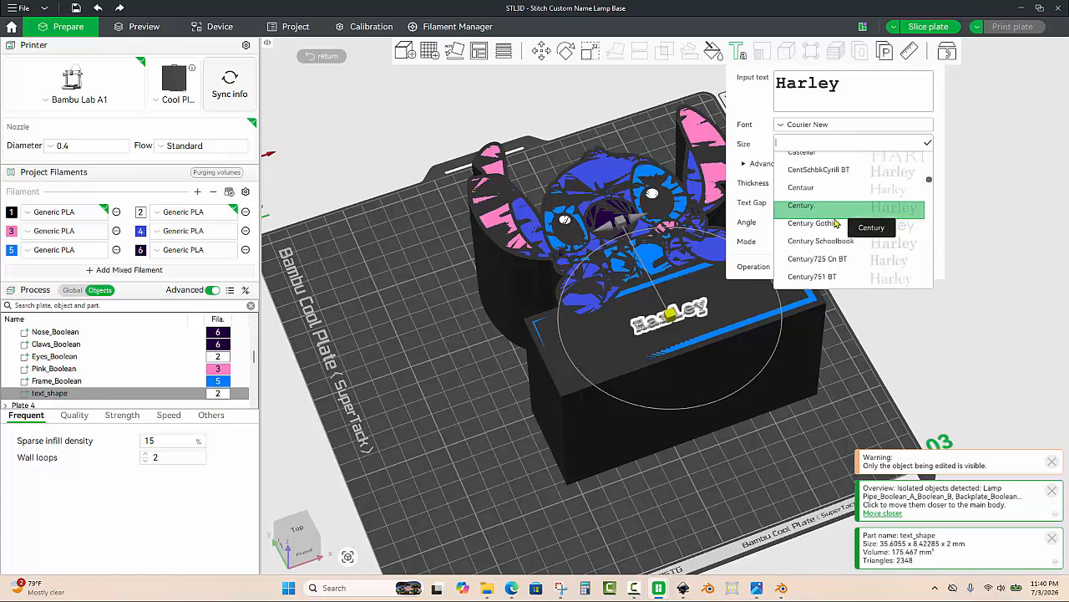
scroll(836, 222, "up", 6)
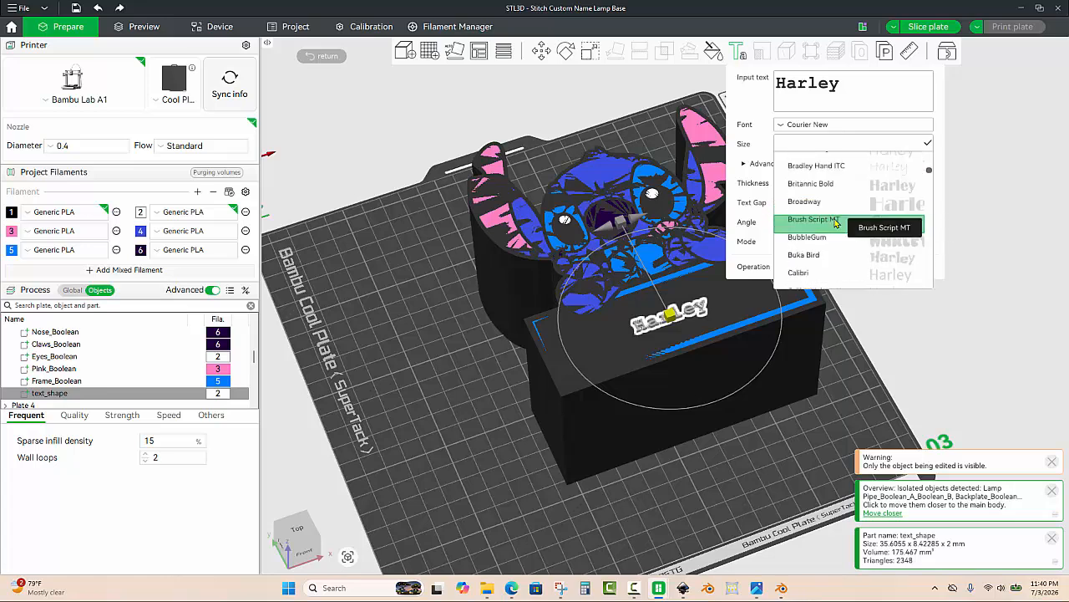
scroll(836, 221, "down", 2)
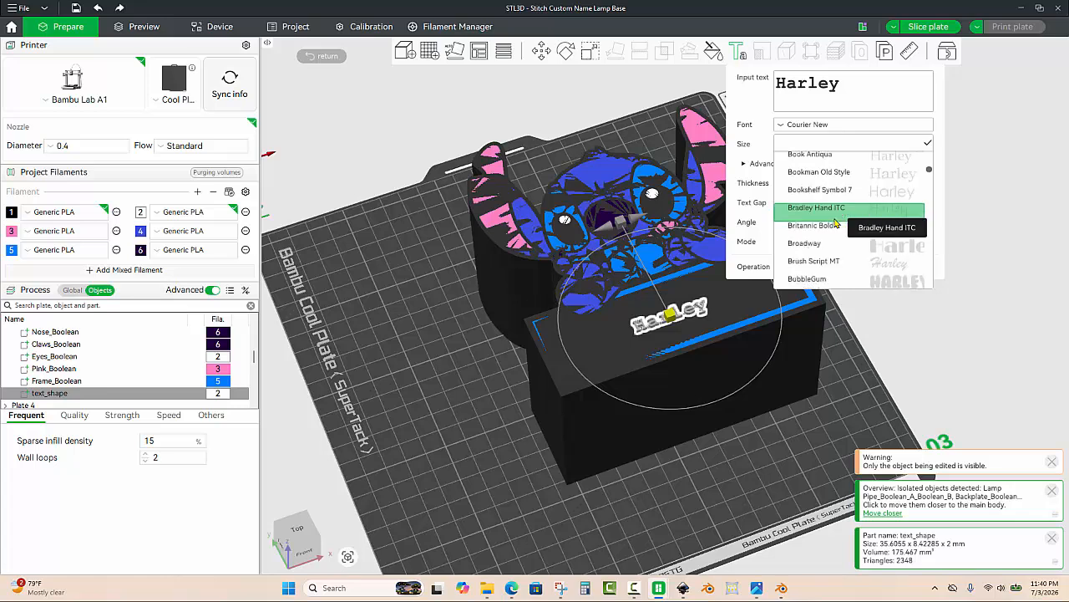
scroll(835, 221, "down", 2)
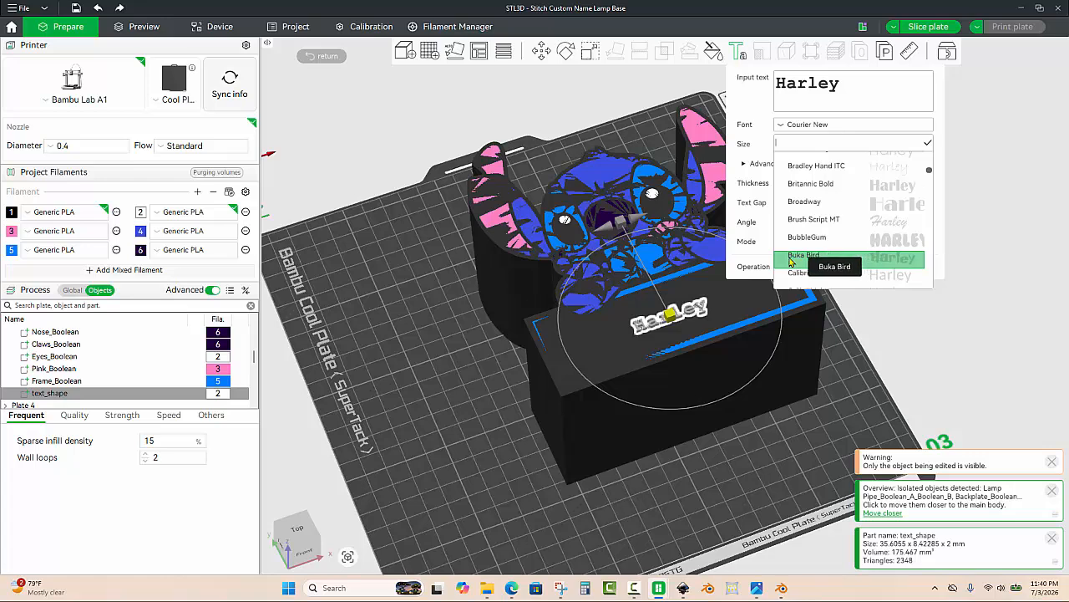
left_click(817, 256)
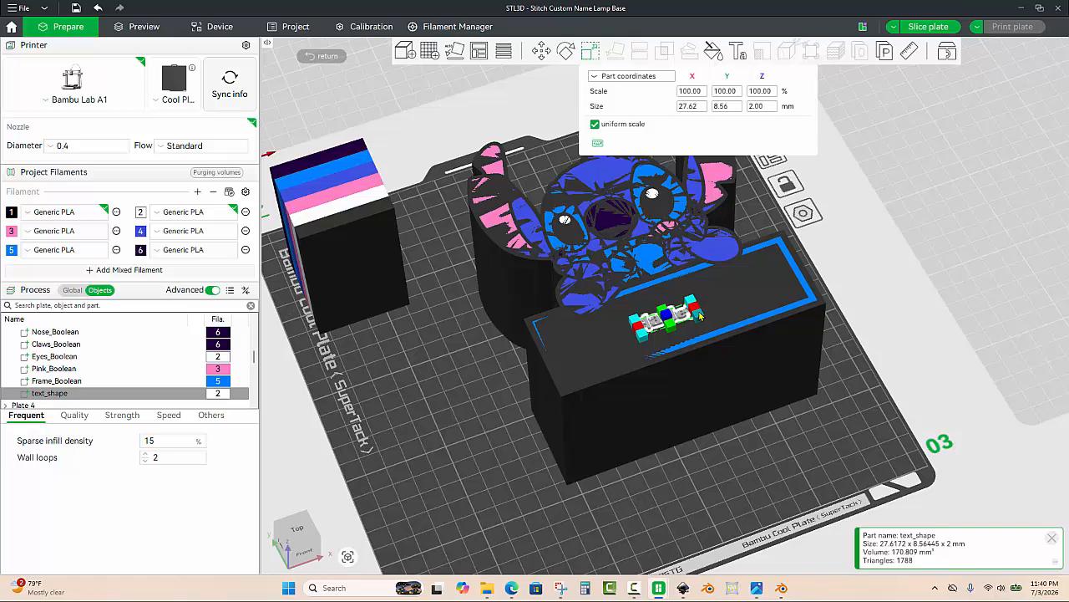
Step: Scale the text up to about 105 mm wide across the front plate and view it from the top
left_click_drag(700, 315, 795, 331)
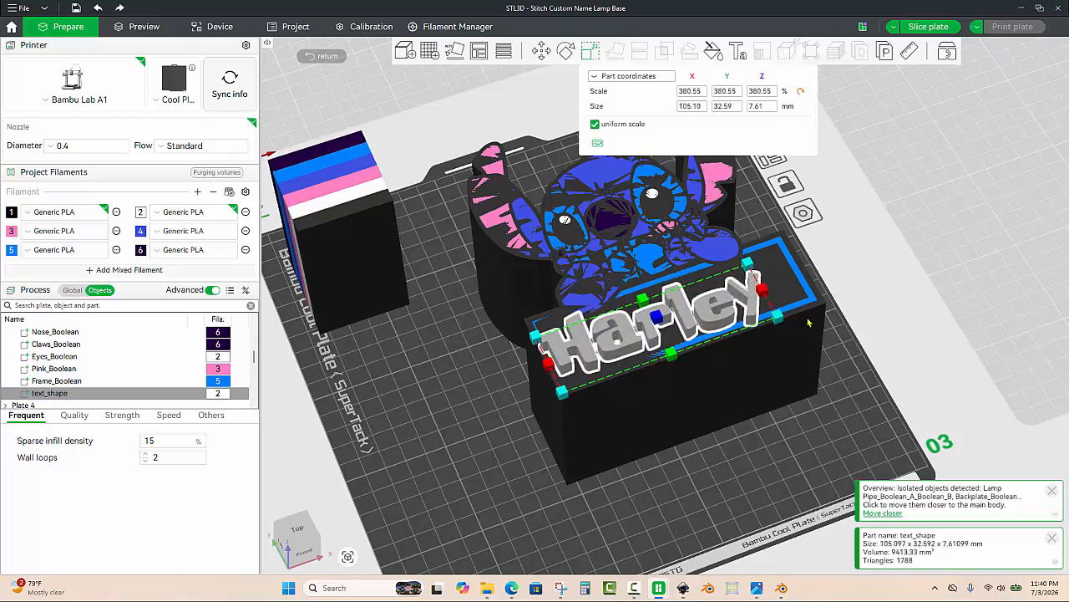
key("1")
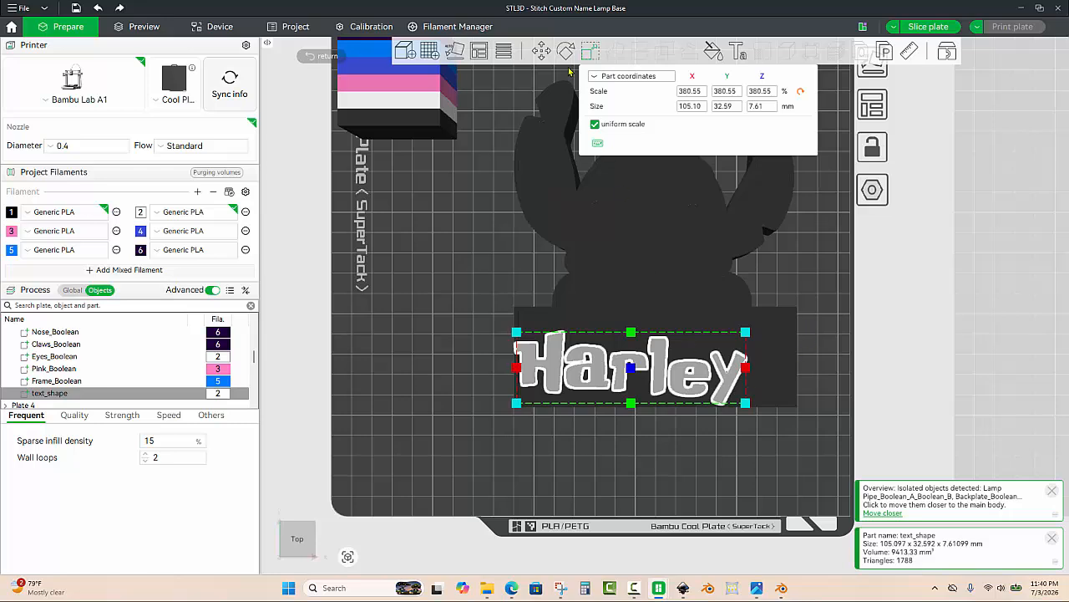
left_click(543, 52)
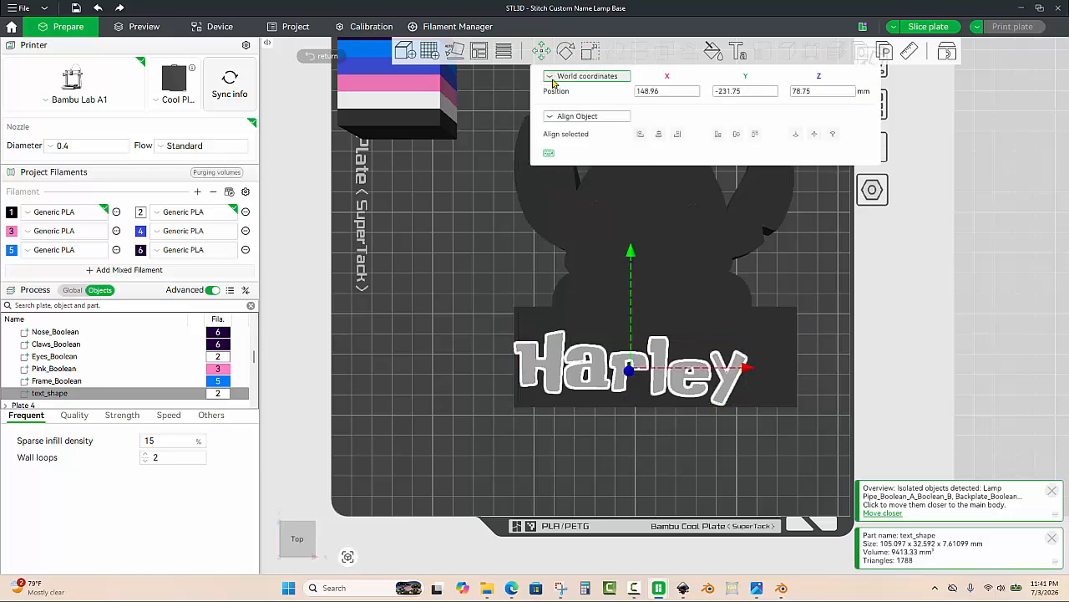
left_click(779, 371)
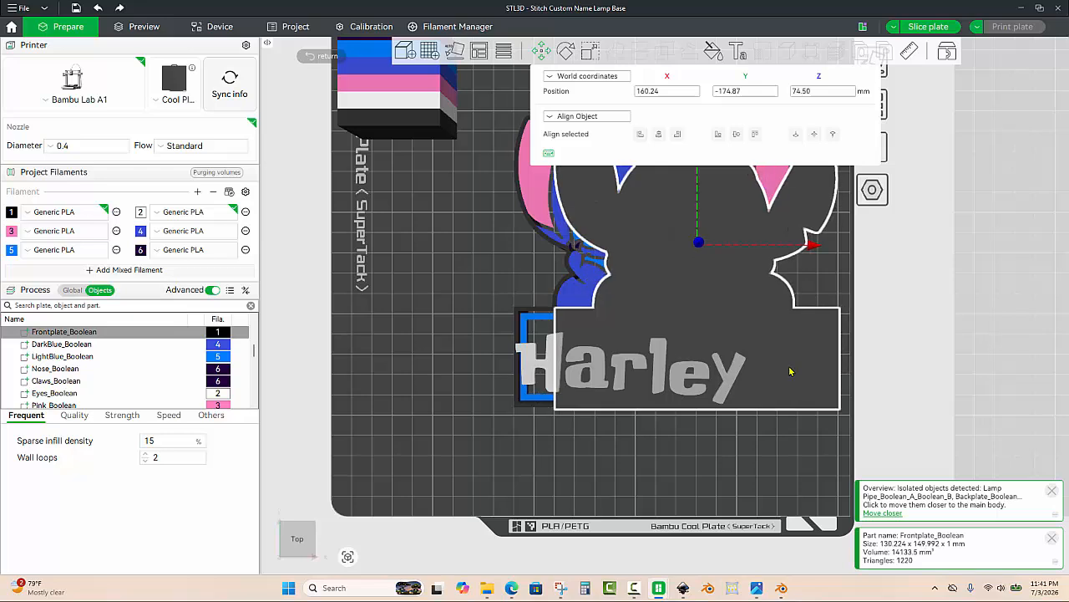
left_click(580, 433)
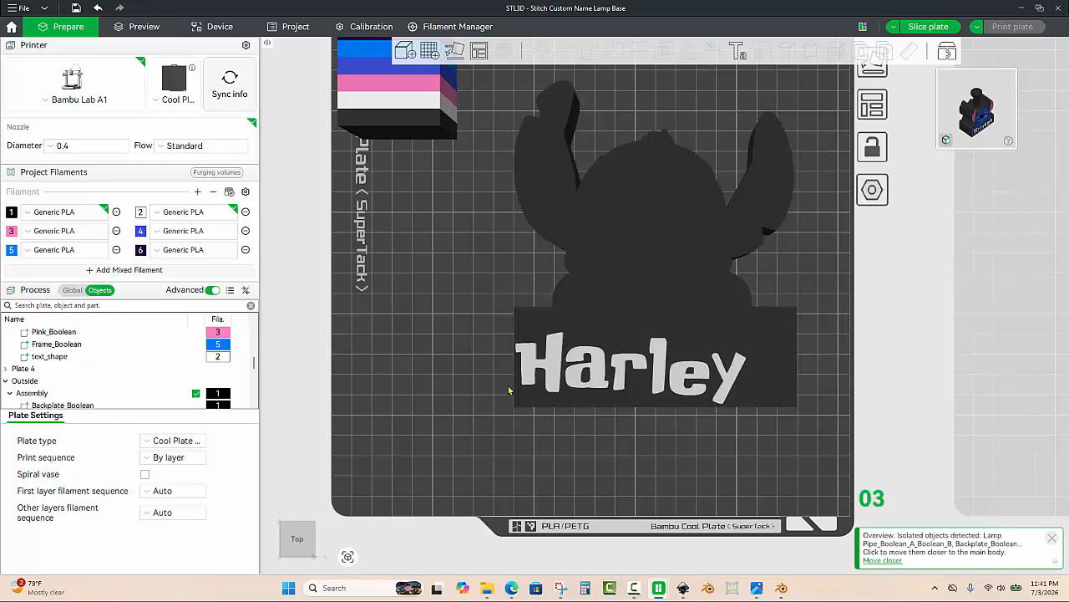
Step: Reopen the text shape for editing and set its font size to 35 mm
left_click(549, 389)
scroll(60, 380, "up", 3)
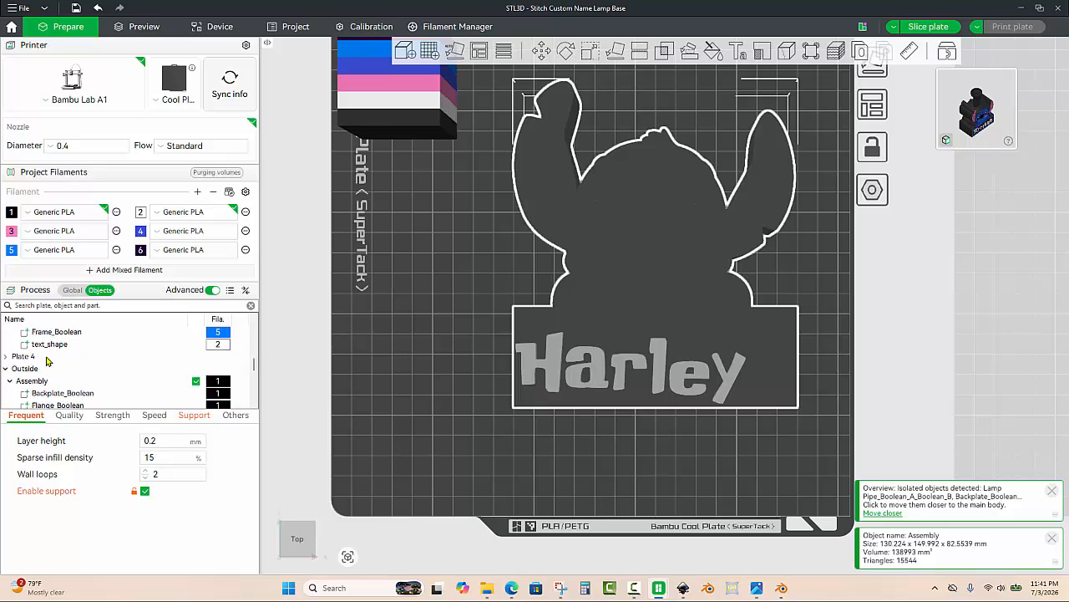
left_click(48, 346)
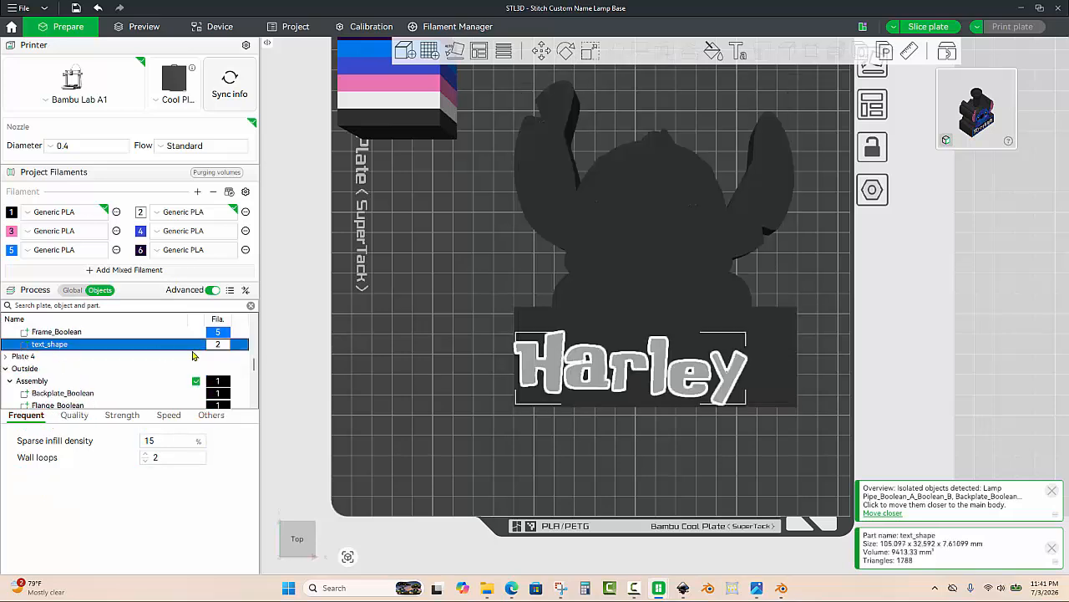
right_click(558, 366)
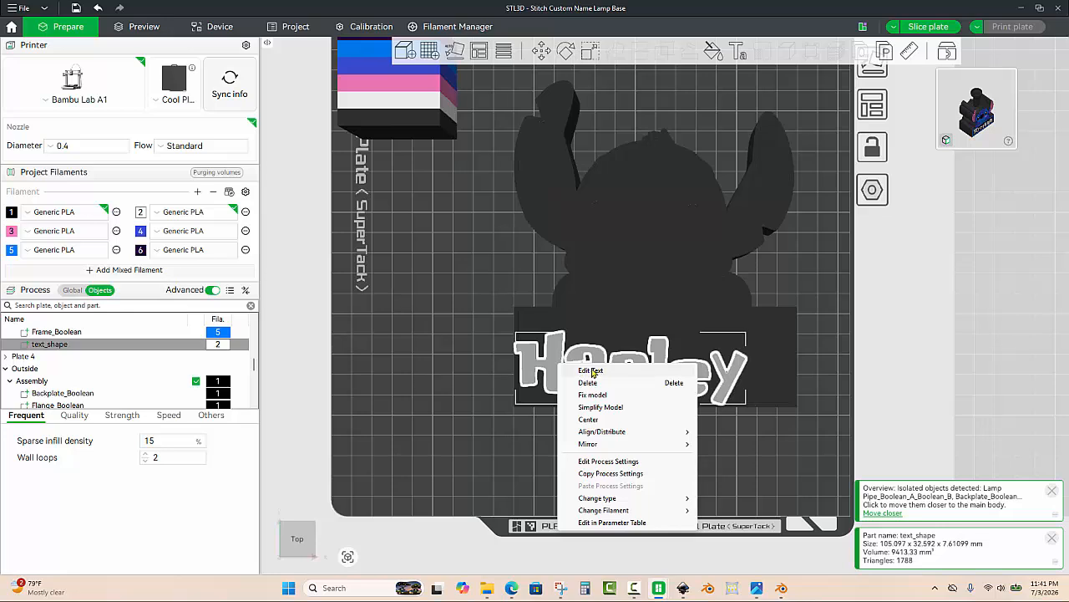
left_click(592, 371)
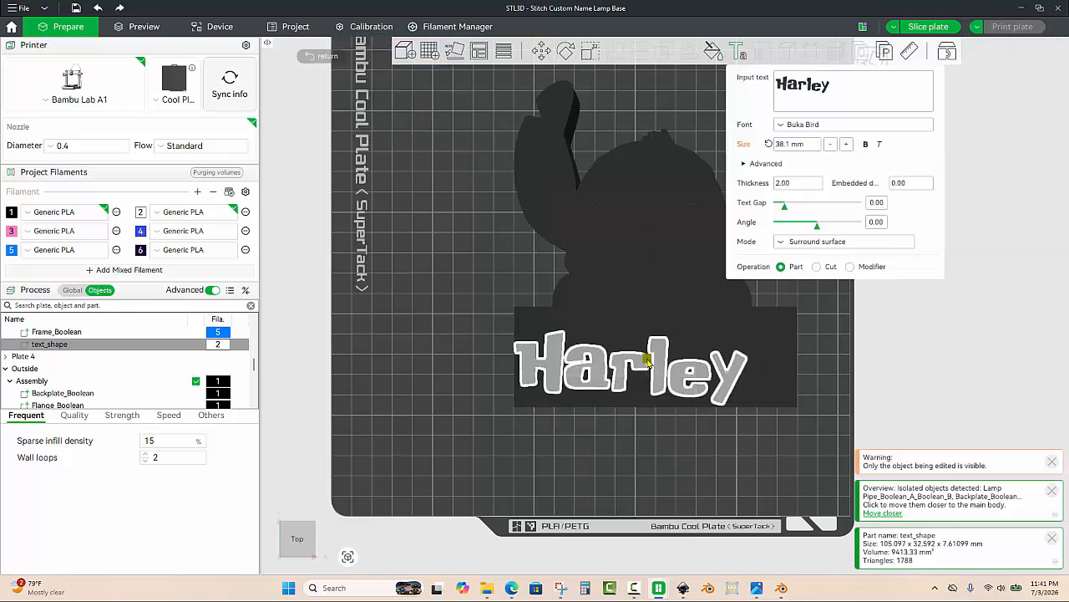
mouse_move(648, 361)
left_mouse_down()
mouse_move(687, 354)
mouse_move(657, 359)
left_mouse_up()
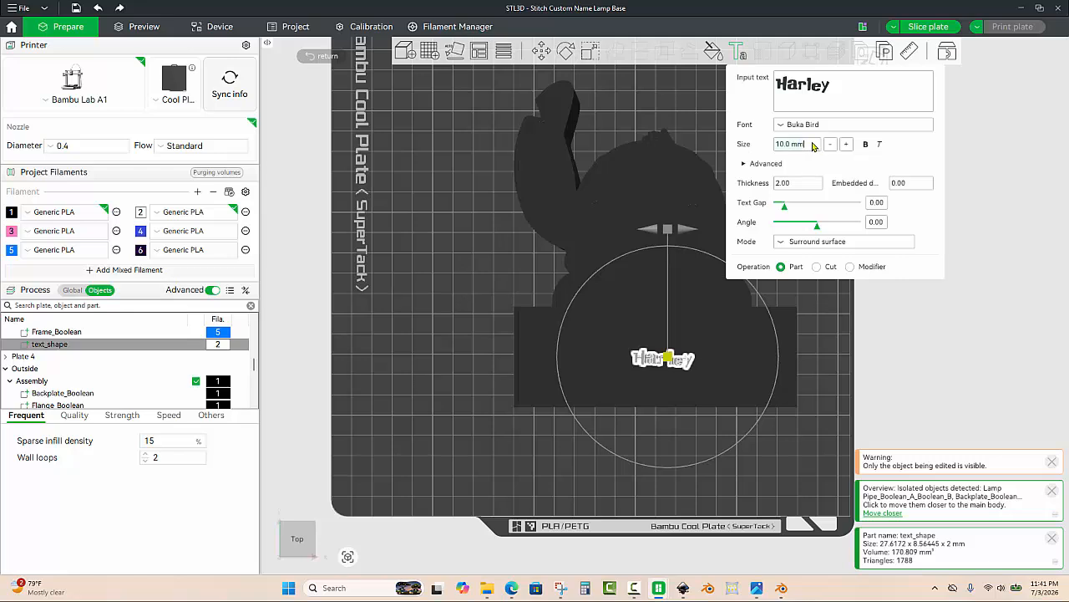
type("30")
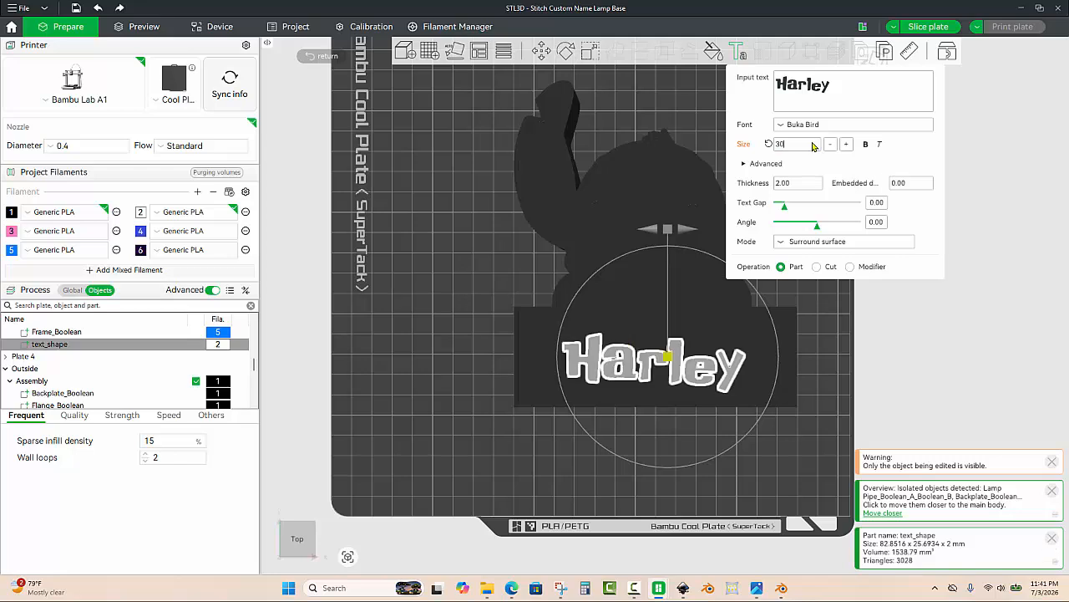
key("BackSpace")
type("5")
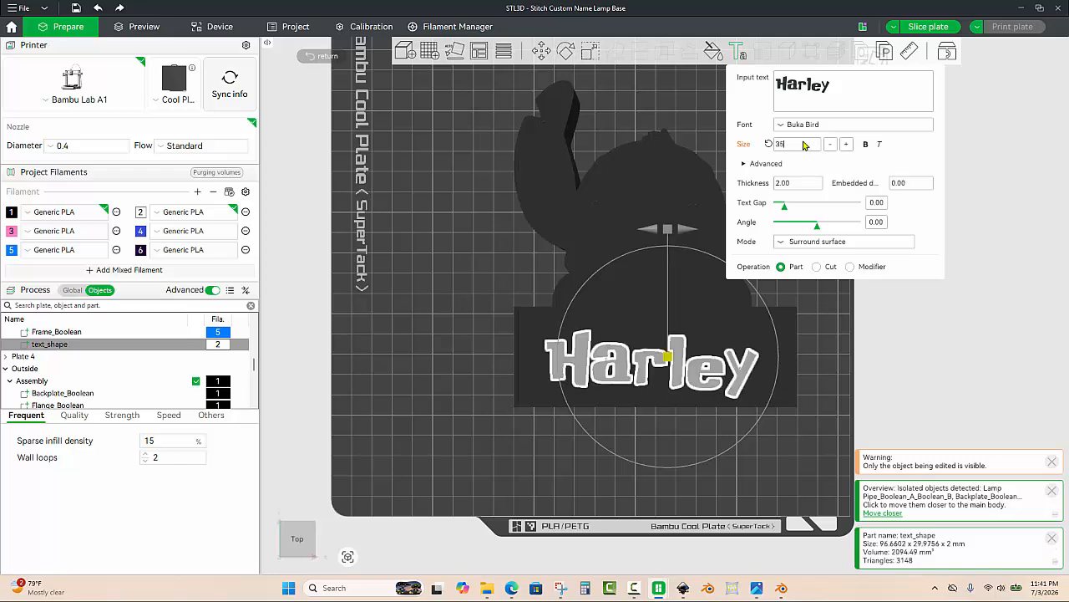
type("40")
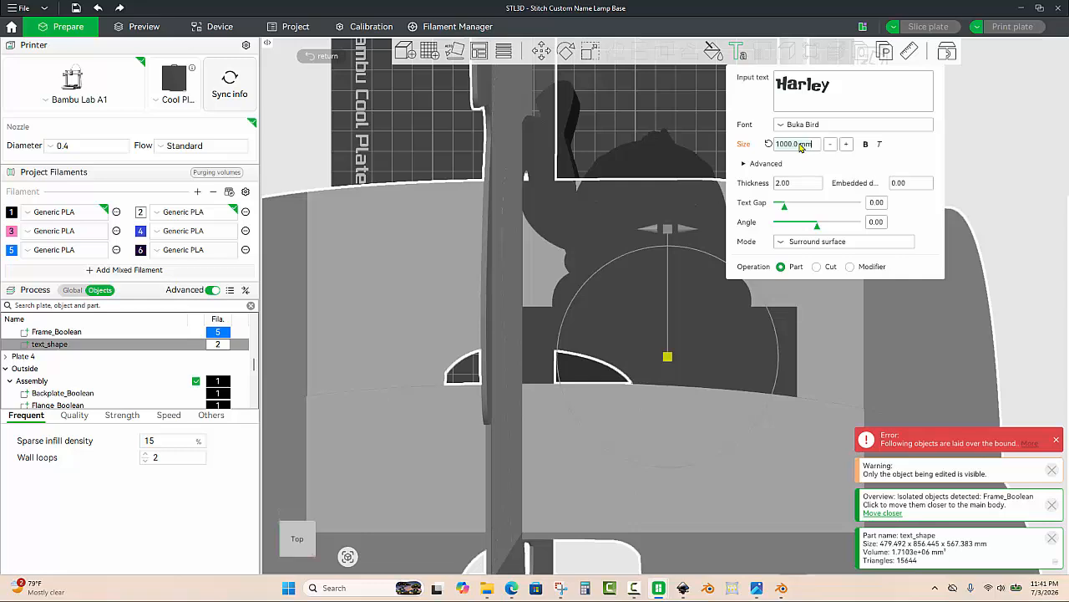
type("35")
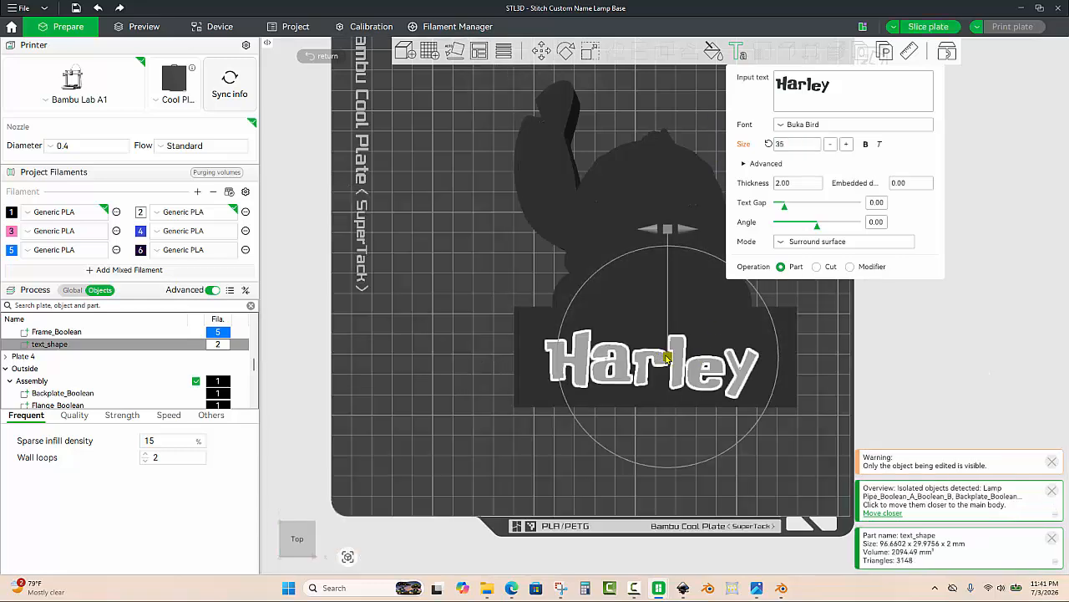
left_click_drag(667, 357, 673, 352)
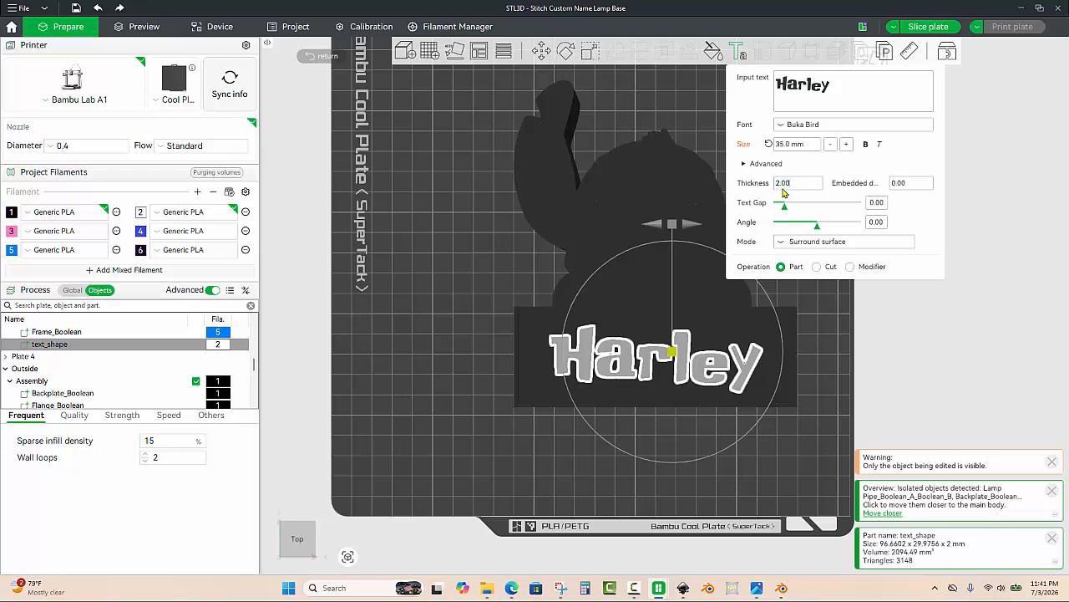
key("Return")
Step: Inspect the embossed text on the front plate from several angles and close up
left_click(827, 327)
mouse_move(823, 350)
left_mouse_down()
mouse_move(830, 329)
mouse_move(819, 340)
left_mouse_up()
left_click_drag(683, 415, 682, 399)
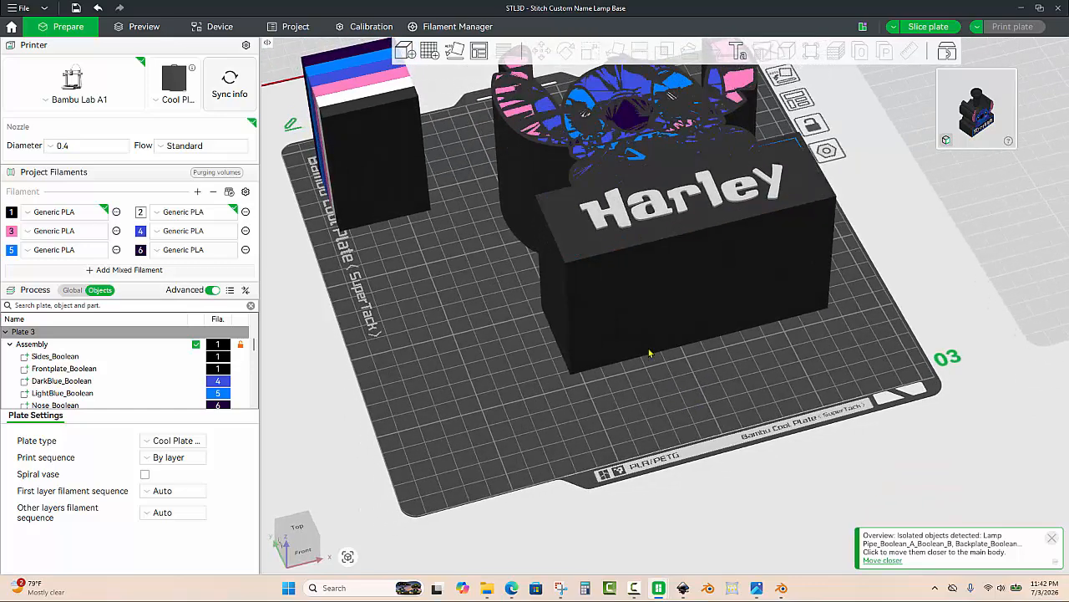
scroll(551, 165, "up", 3)
scroll(585, 242, "up", 8)
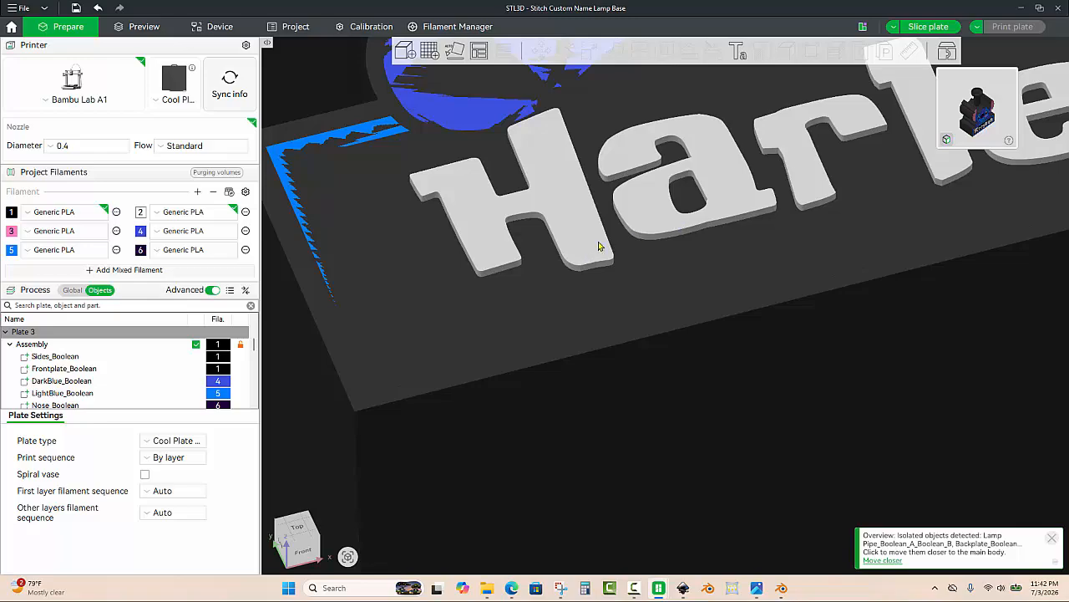
scroll(603, 248, "down", 6)
mouse_move(421, 415)
left_mouse_down()
mouse_move(432, 394)
mouse_move(411, 417)
left_mouse_up()
scroll(648, 236, "down", 9)
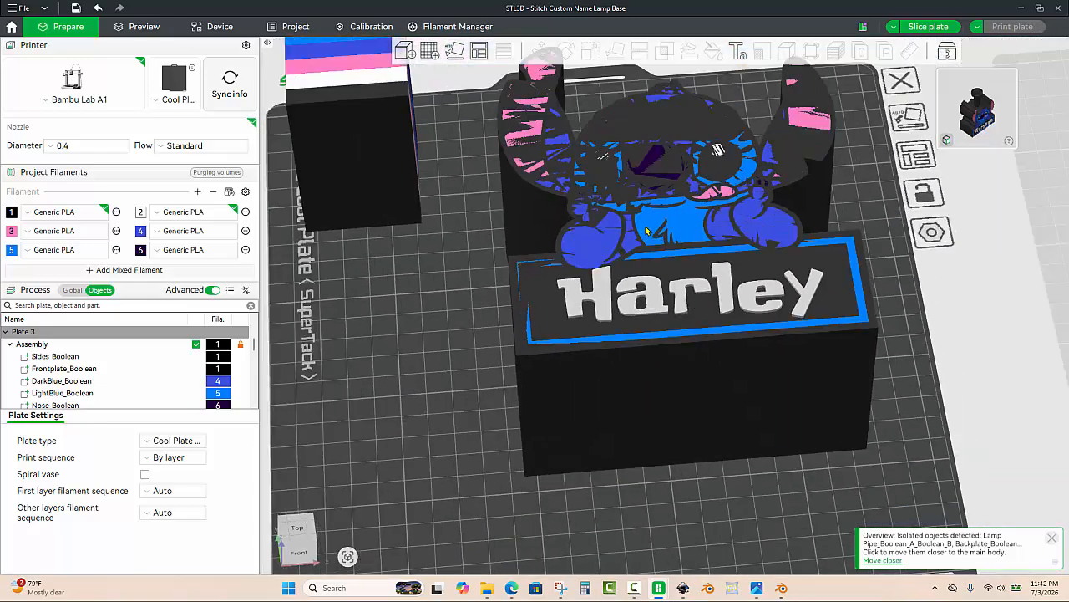
scroll(684, 307, "up", 5)
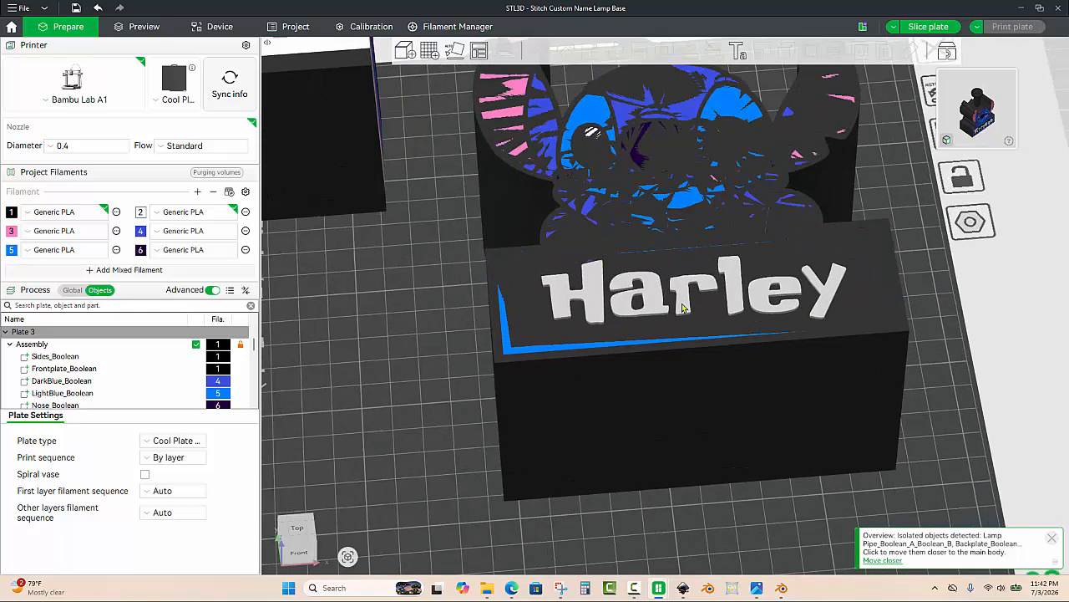
Step: Set the text shape's Z position to 74.5 mm
left_click(683, 307)
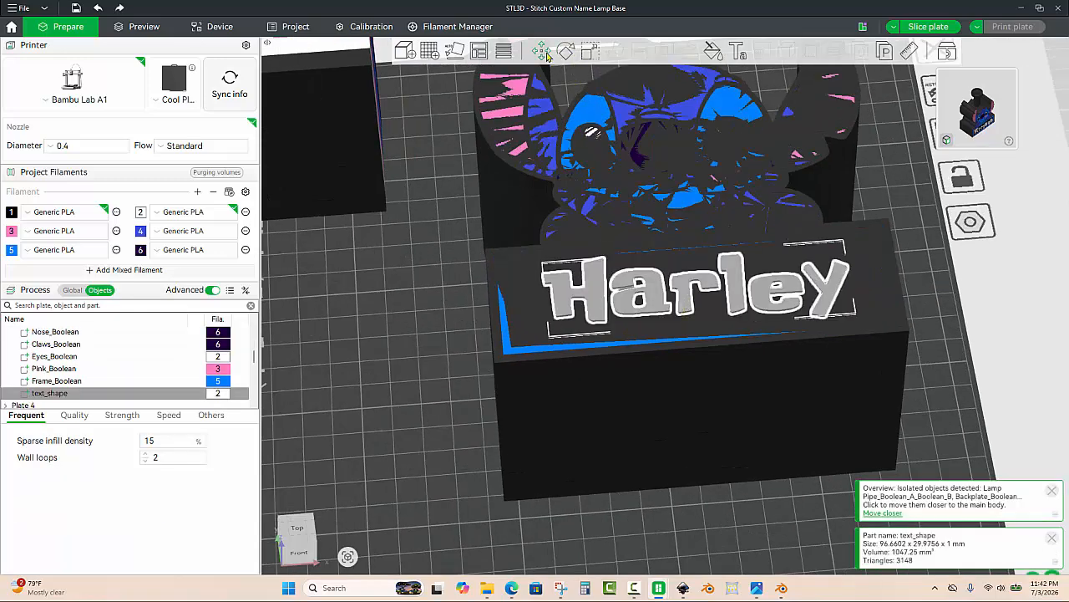
left_click(542, 52)
left_click(806, 91)
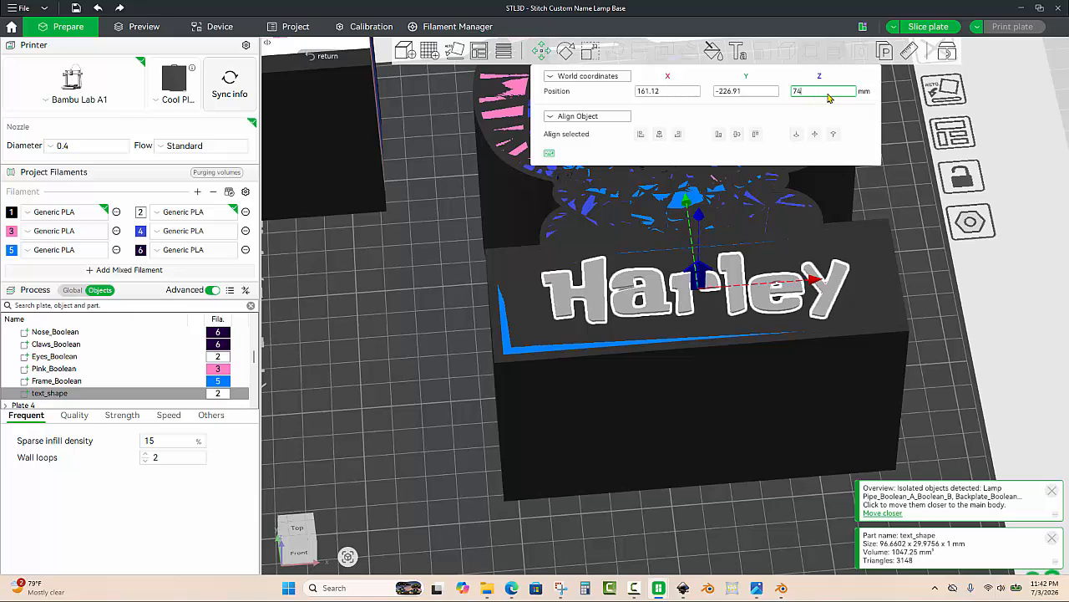
type("74.5")
key("Return")
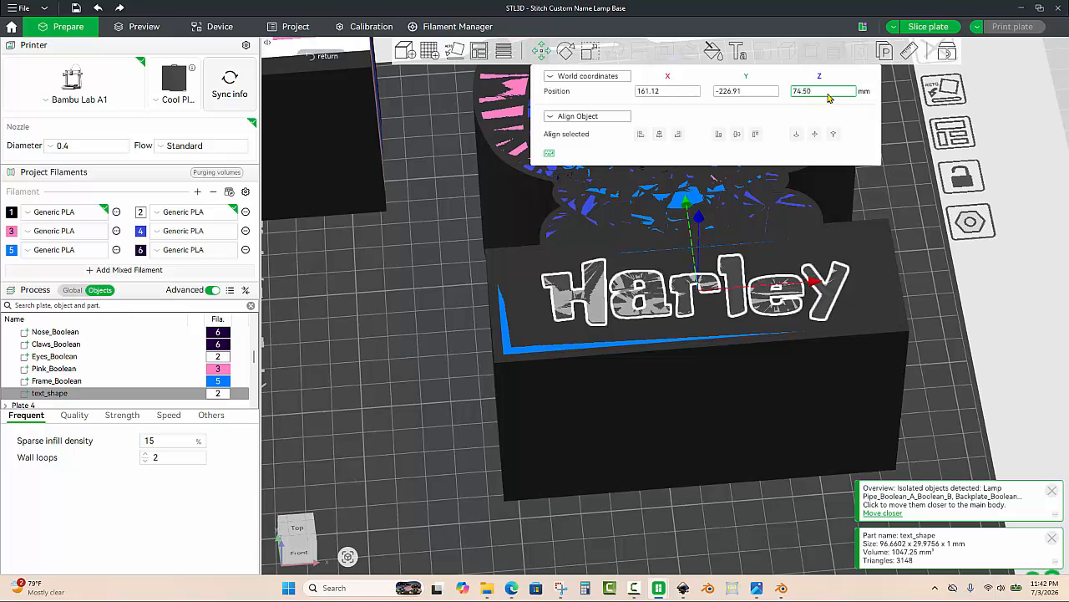
left_click(922, 256)
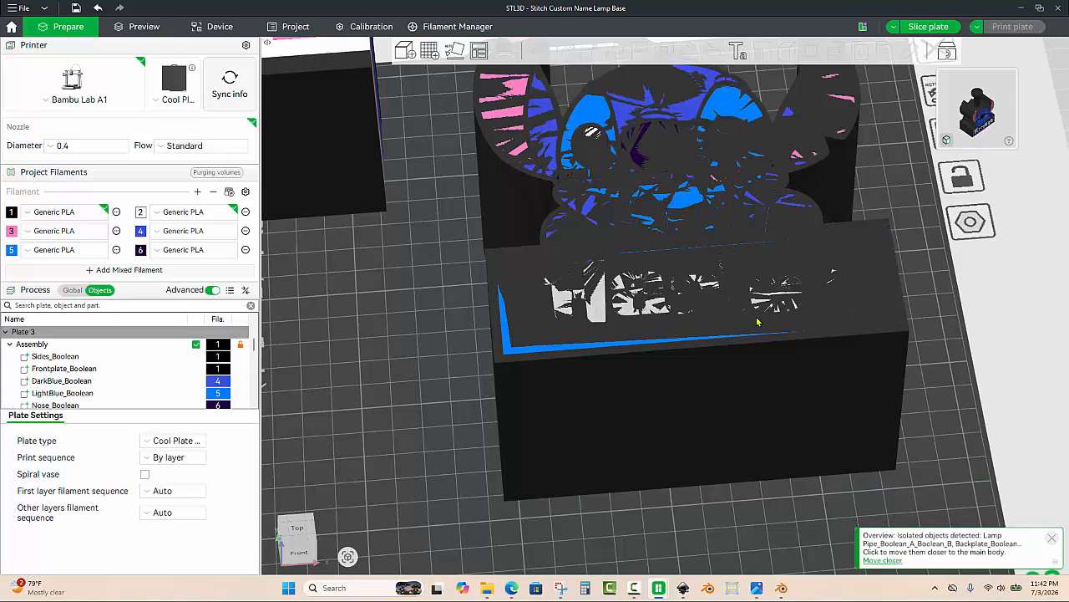
Step: Select the lamp base assembly and try rotating it with the Rotate tool
scroll(758, 322, "down", 4)
left_click_drag(682, 451, 656, 479)
scroll(677, 455, "down", 2)
left_click(690, 366)
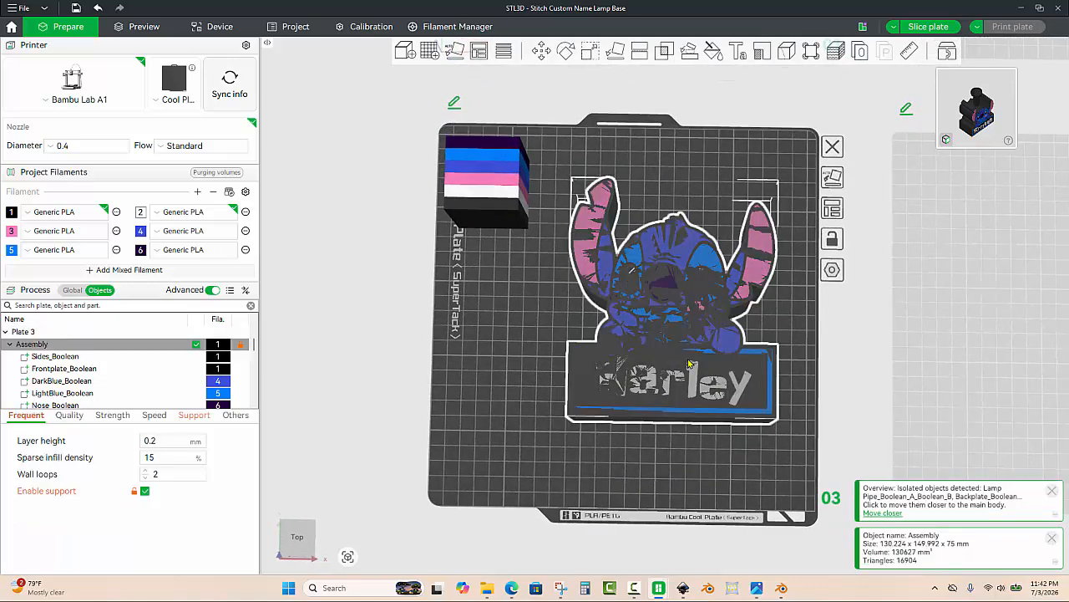
key("z")
right_click_drag(843, 326, 812, 251)
scroll(598, 252, "down", 3)
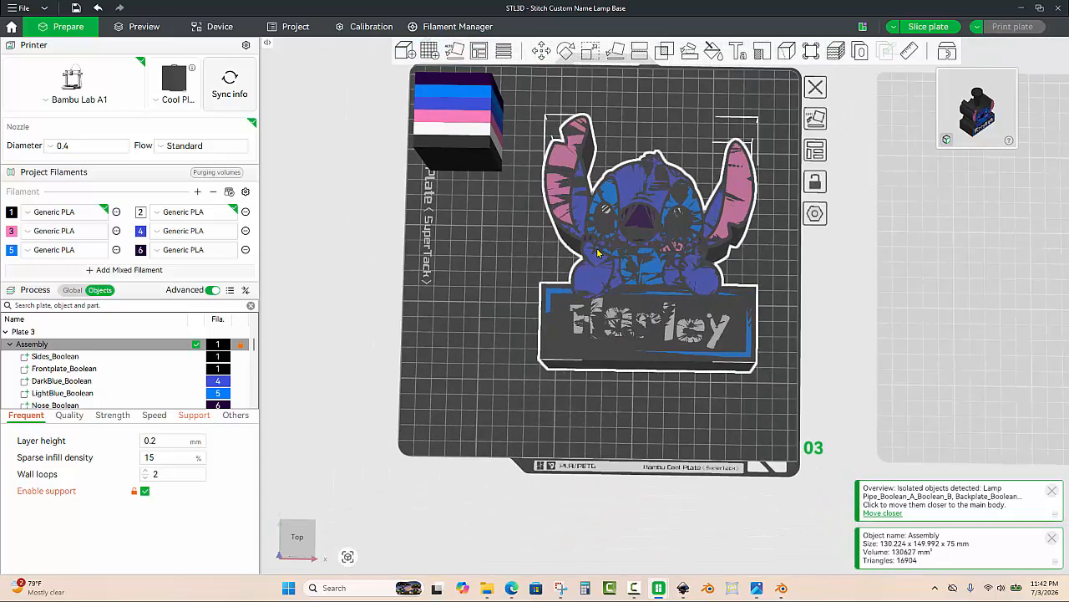
left_click(567, 53)
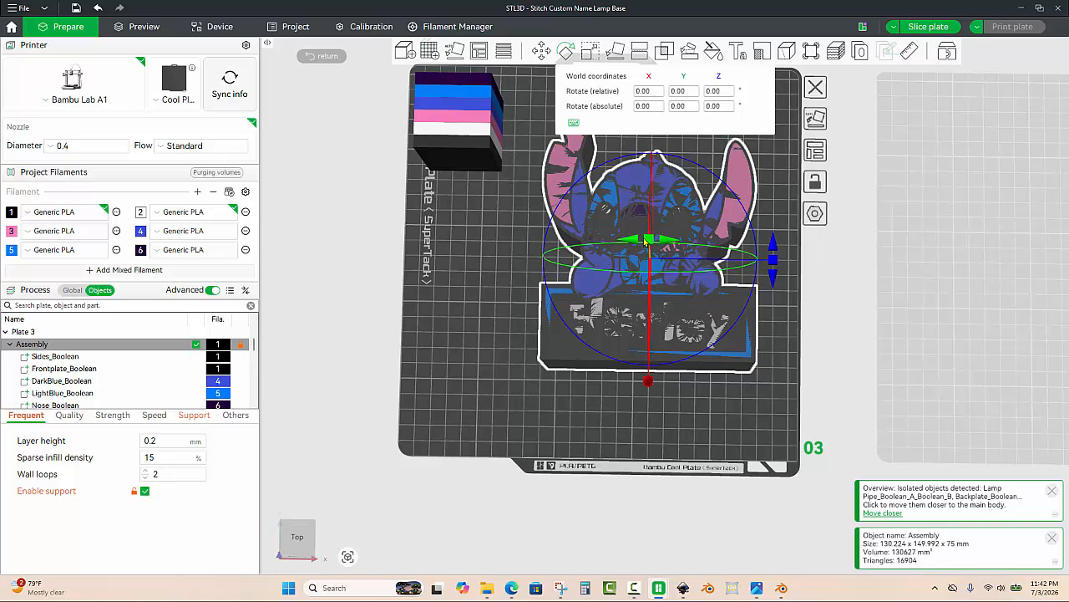
mouse_move(645, 241)
left_mouse_down()
mouse_move(687, 292)
mouse_move(664, 298)
mouse_move(760, 306)
mouse_move(783, 259)
mouse_move(711, 262)
mouse_move(658, 241)
mouse_move(644, 250)
left_mouse_up()
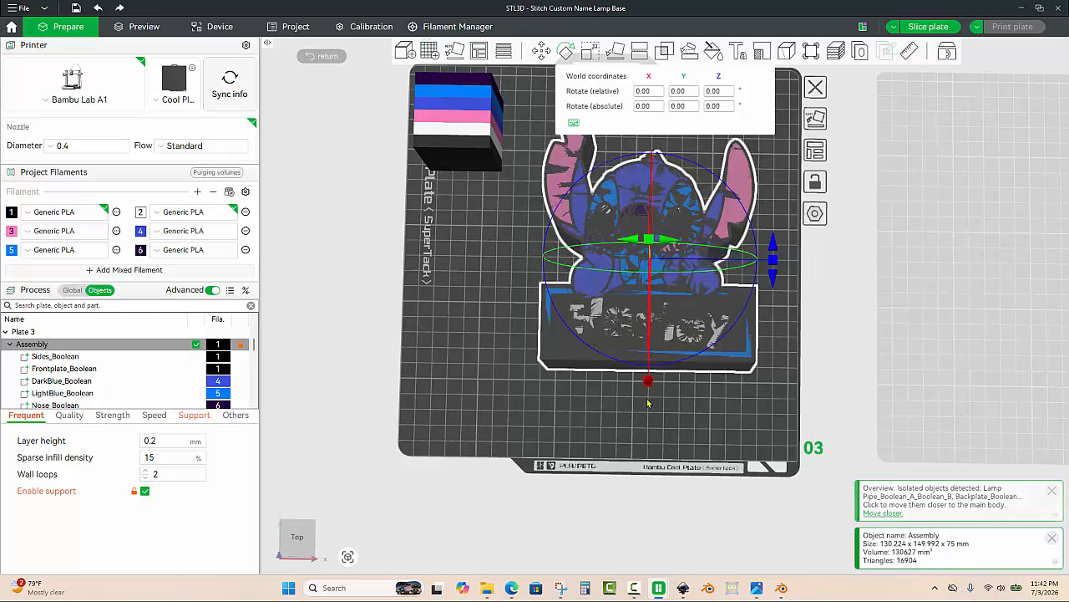
Step: Rotate the lamp base assembly to face backwards, then restore its original orientation
left_click(641, 418)
left_click_drag(633, 431, 632, 410)
scroll(633, 323, "down", 3)
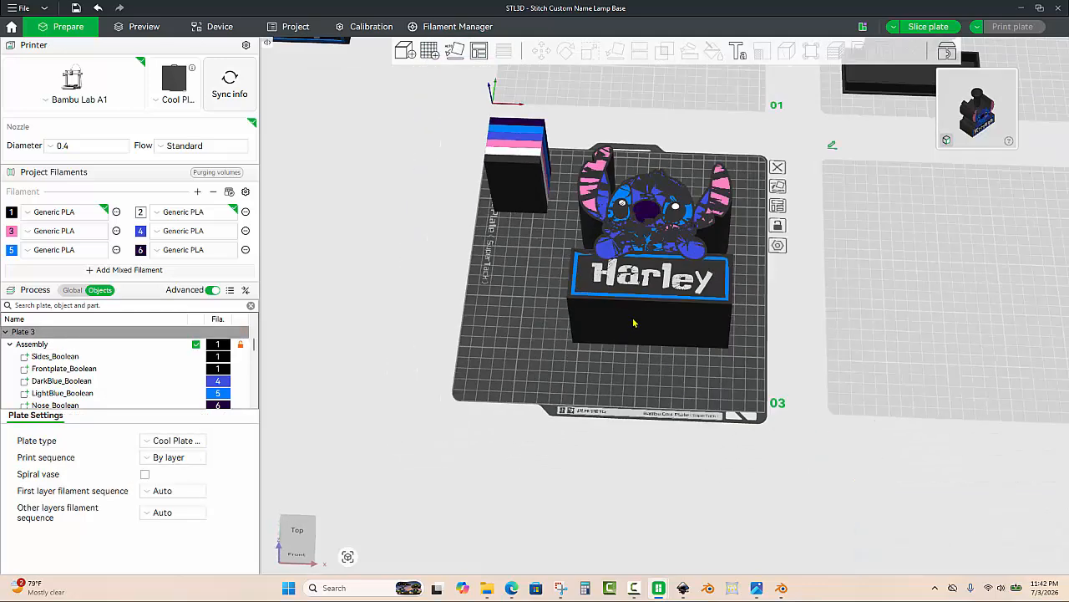
left_click(633, 322)
left_click(566, 51)
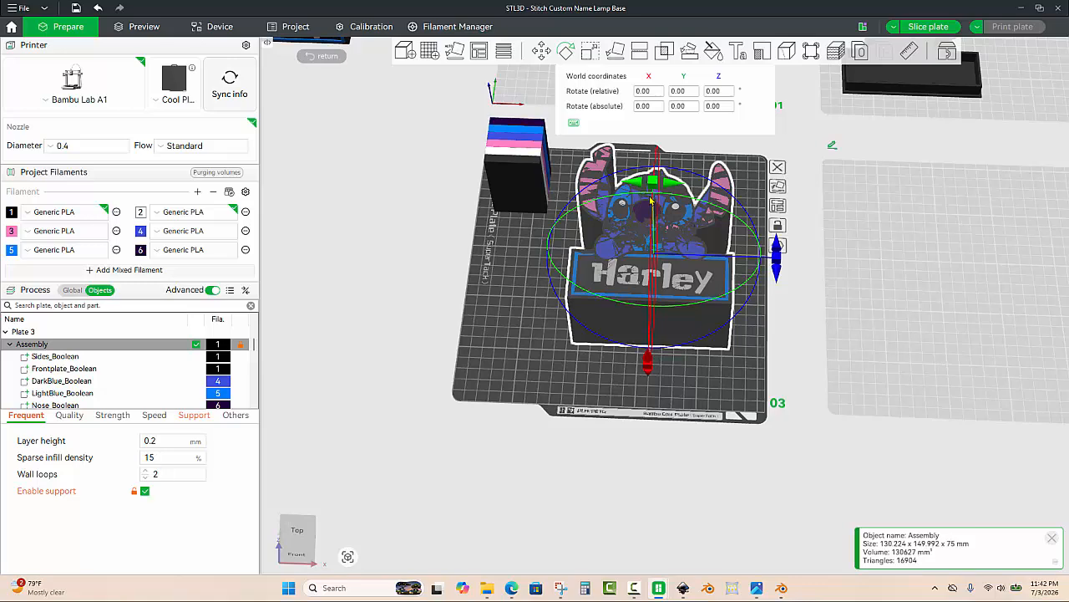
left_click_drag(651, 188, 653, 286)
left_click(599, 378)
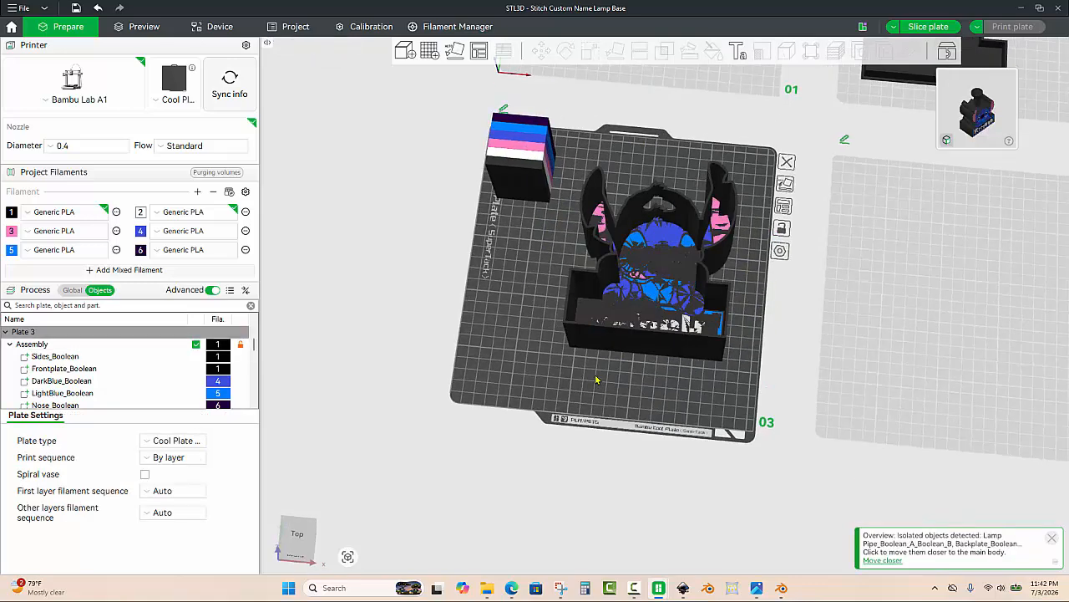
left_click(639, 272)
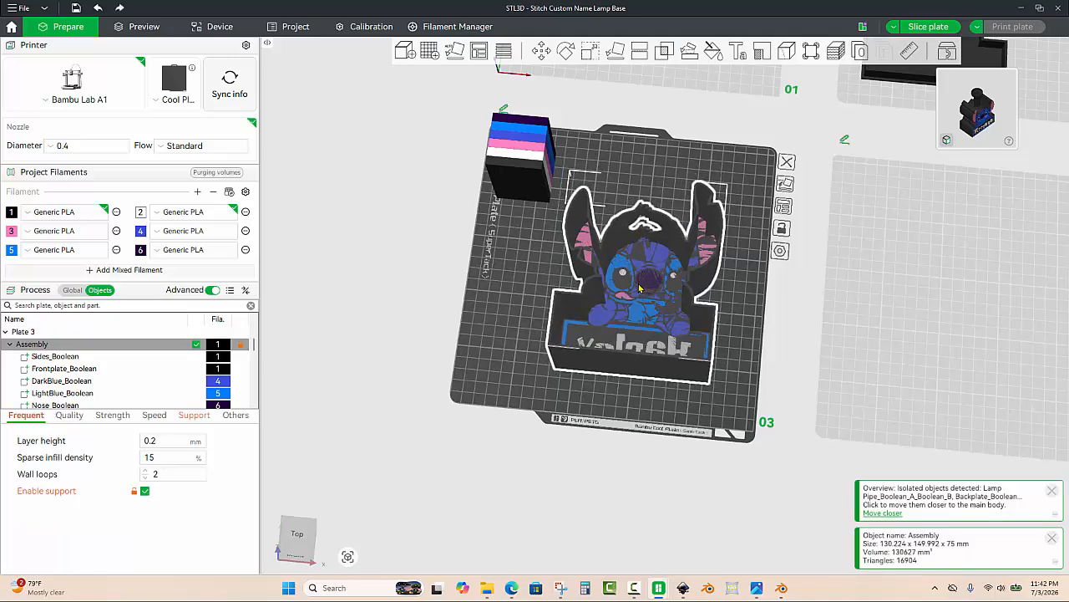
key("a")
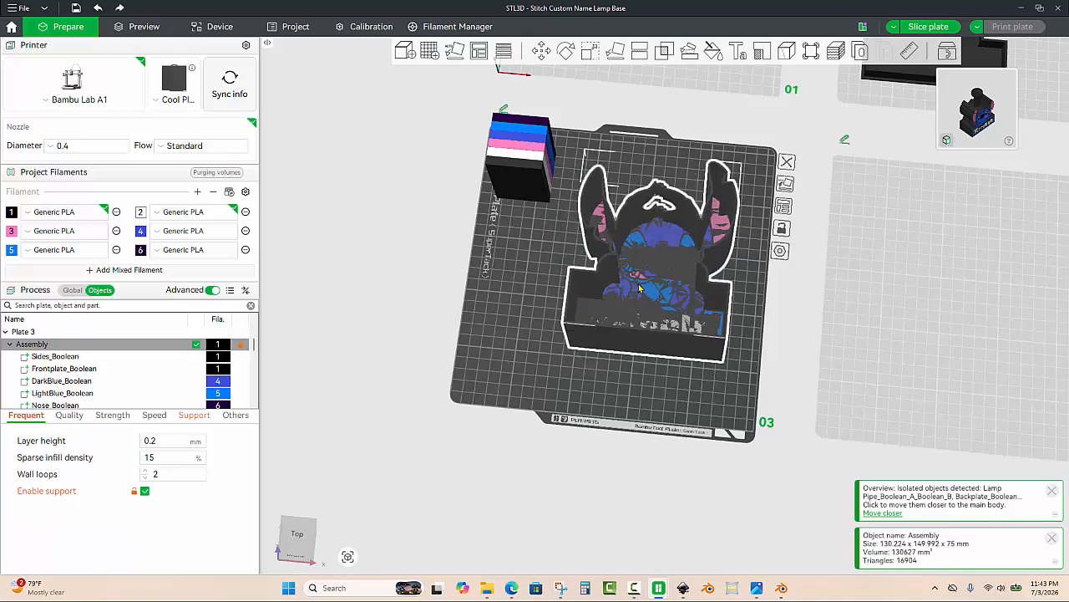
key("r")
left_click(525, 348)
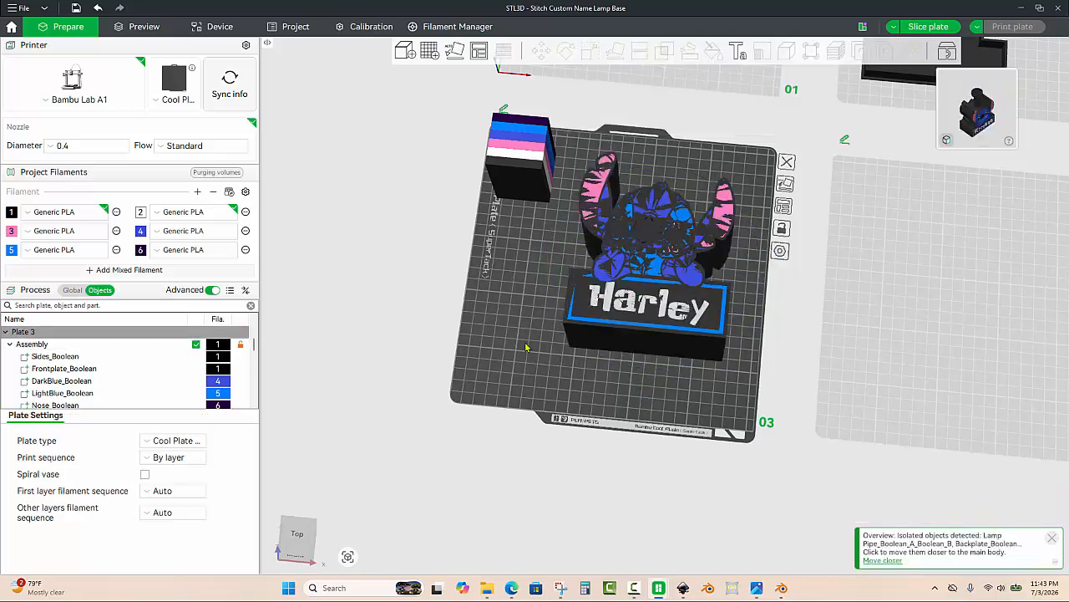
Step: Lay the assembly flat on its front face with Lay on Face and move it to the plate center
left_click(637, 308)
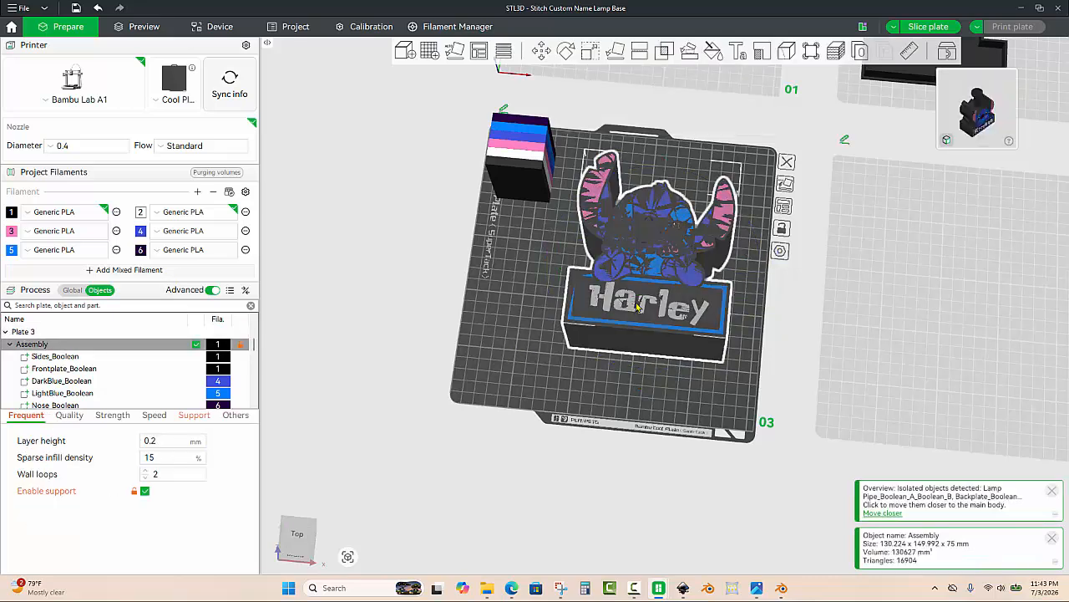
left_click(614, 54)
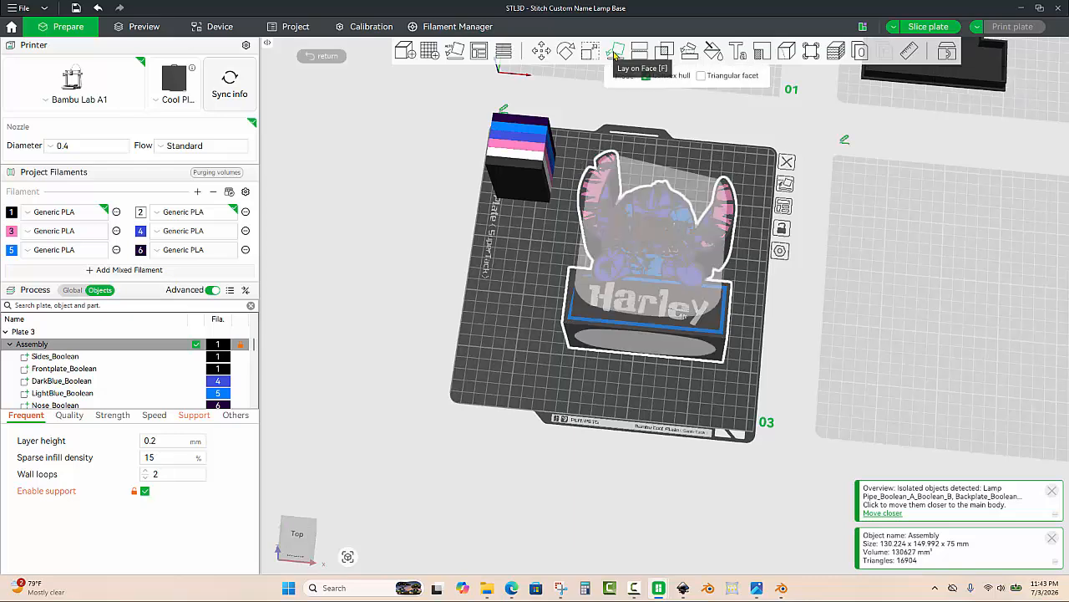
left_click(661, 234)
left_click(624, 364)
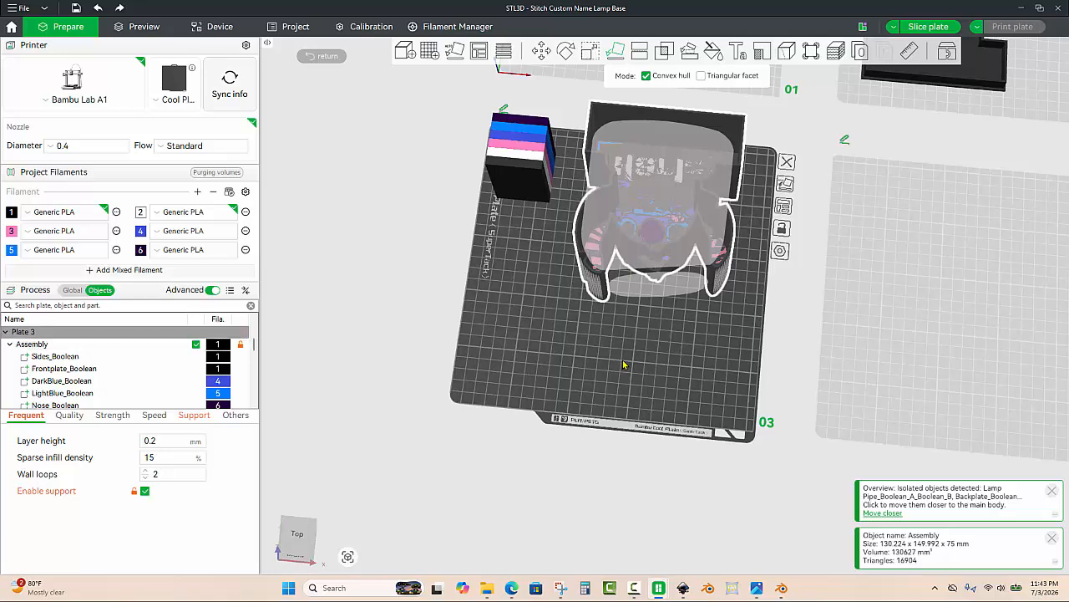
left_click(659, 239)
left_click_drag(667, 217, 642, 287)
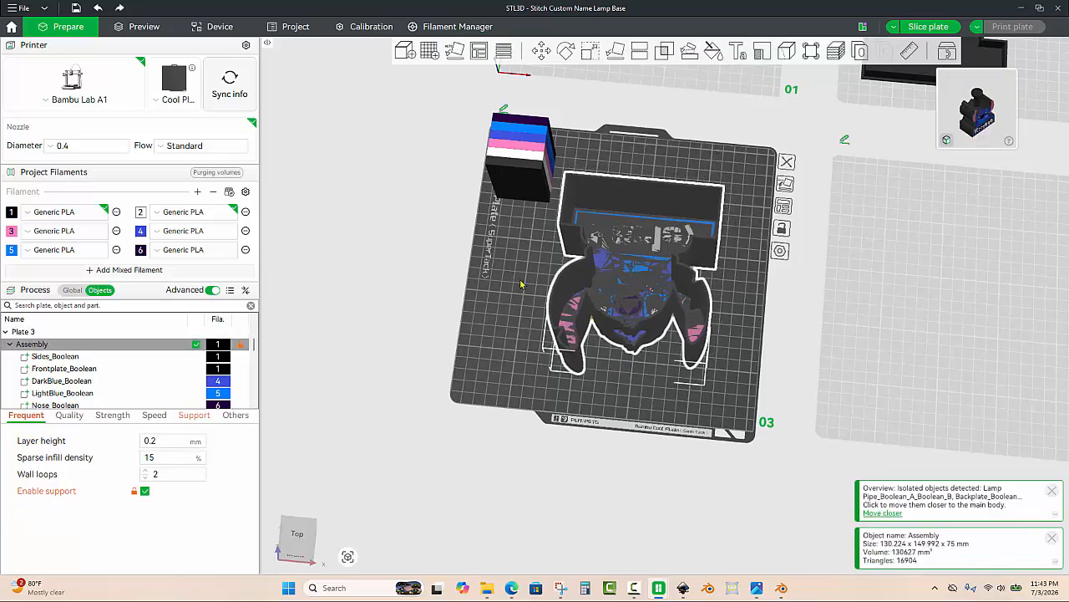
Step: Rotate the laid-down assembly 180 degrees about Z so it reaches 180, 0, 180 absolute rotation
left_click(566, 51)
left_click_drag(764, 289, 597, 268)
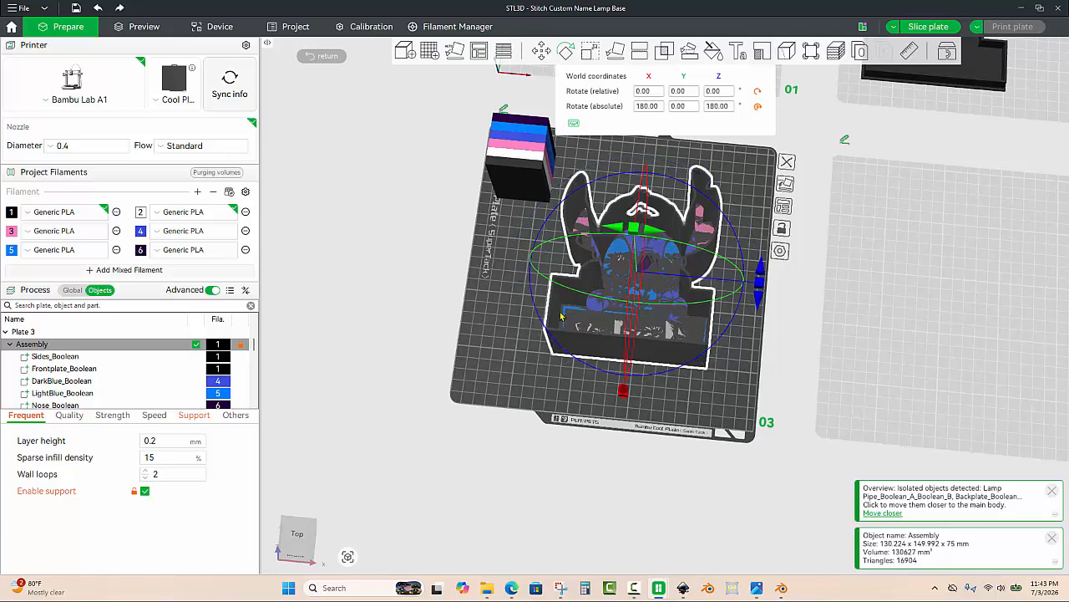
left_click(514, 333)
mouse_move(507, 339)
left_mouse_down()
mouse_move(513, 351)
mouse_move(494, 347)
mouse_move(498, 339)
left_mouse_up()
scroll(513, 344, "up", 2)
scroll(497, 337, "up", 2)
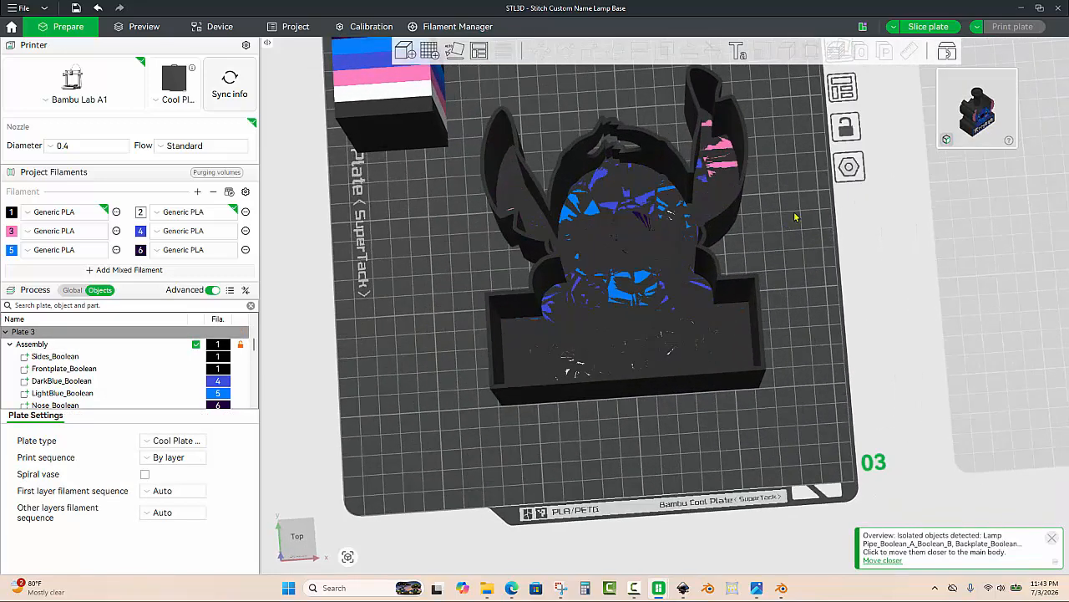
left_click_drag(795, 217, 782, 210)
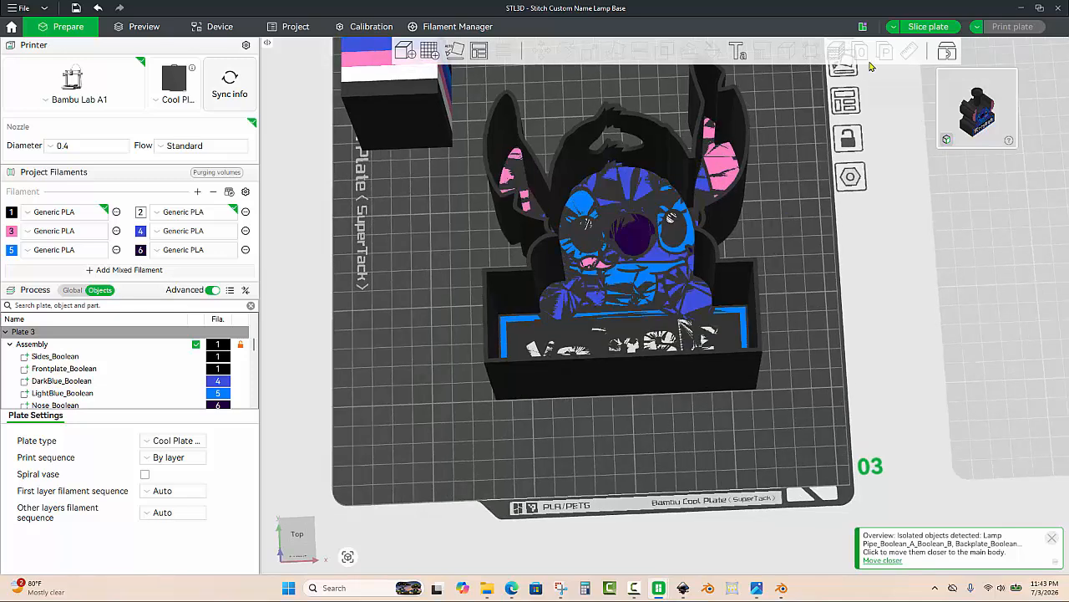
Step: Slice the plate and inspect the sliced preview from several angles with seams hidden
left_click(925, 27)
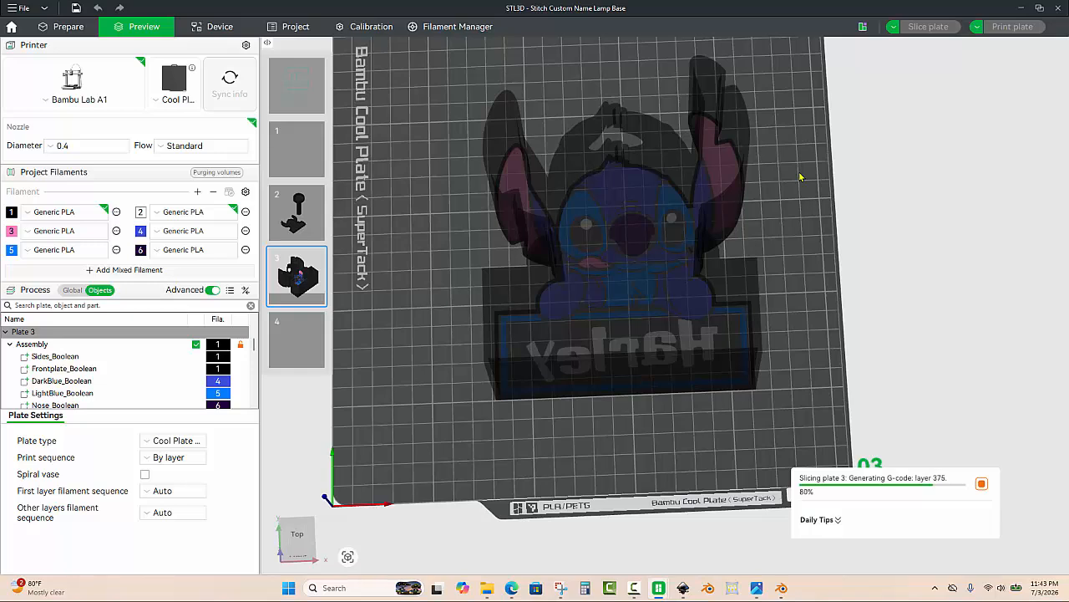
scroll(685, 486, "down", 2)
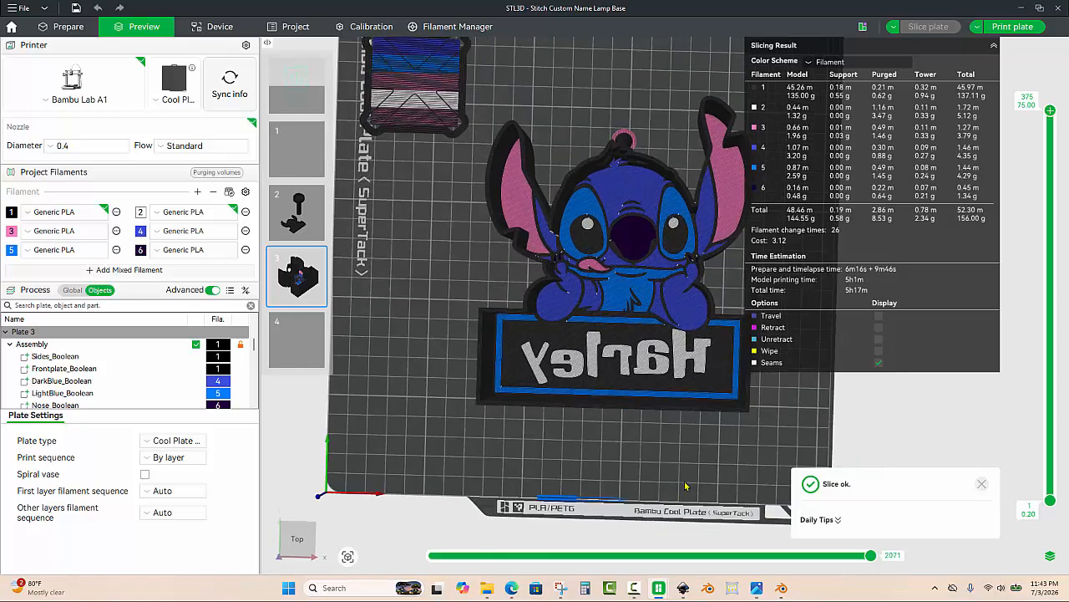
left_click_drag(686, 485, 635, 355)
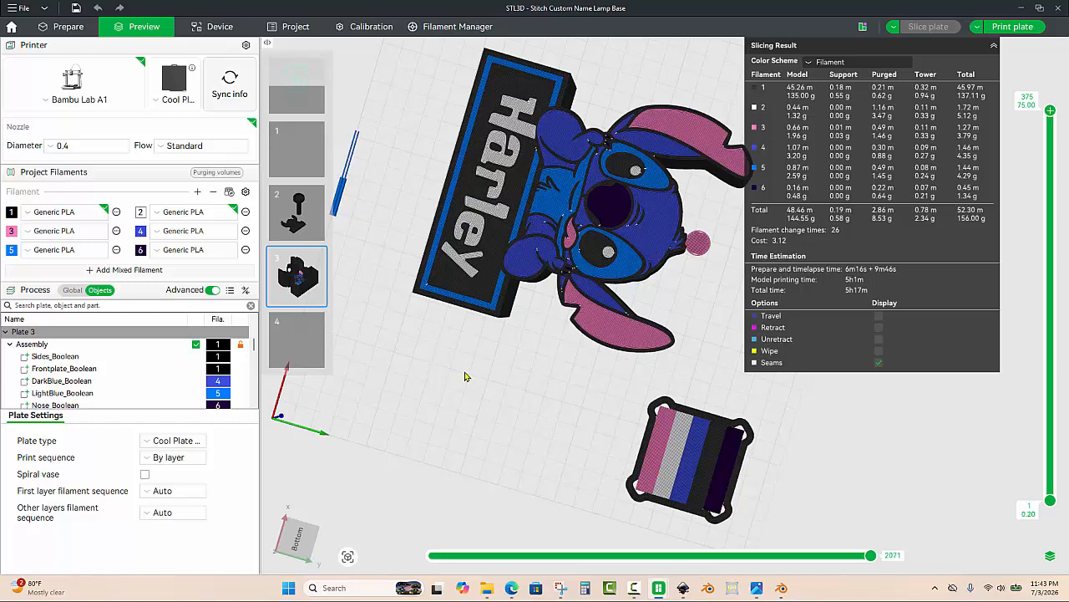
mouse_move(468, 389)
left_mouse_down()
mouse_move(469, 407)
mouse_move(465, 397)
left_mouse_up()
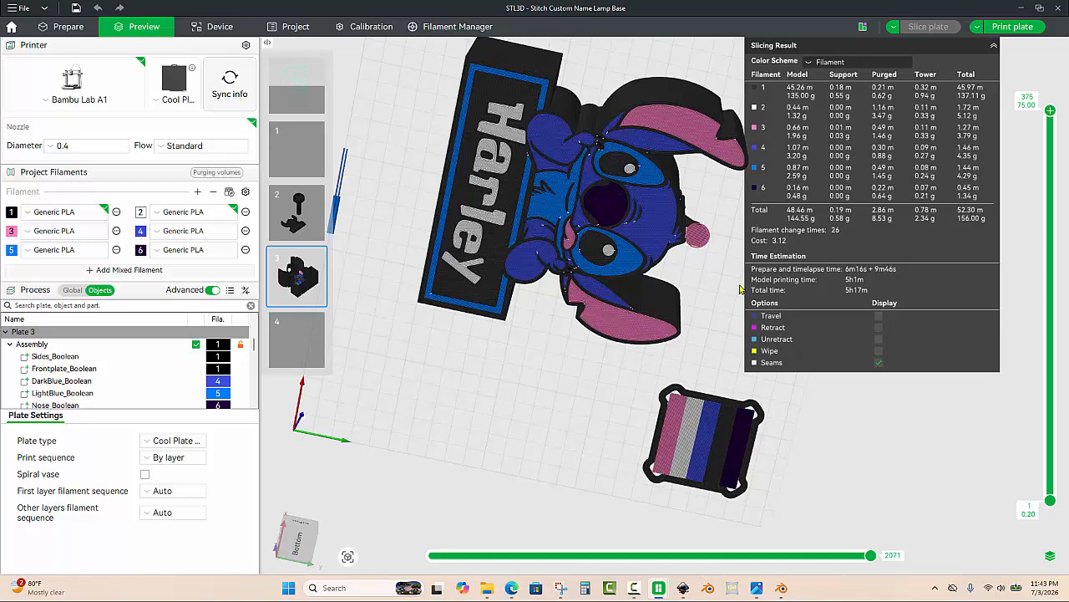
left_click(878, 363)
left_click_drag(544, 422, 378, 170)
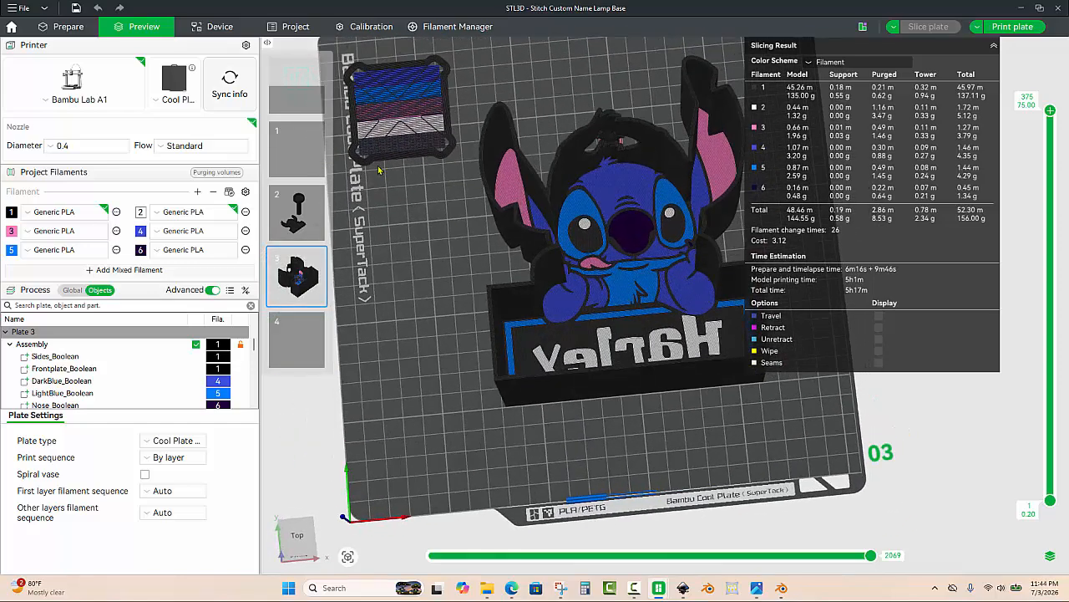
Step: Return to preparation, open the text shape's text editor and replace the text with Johnny
left_click(57, 28)
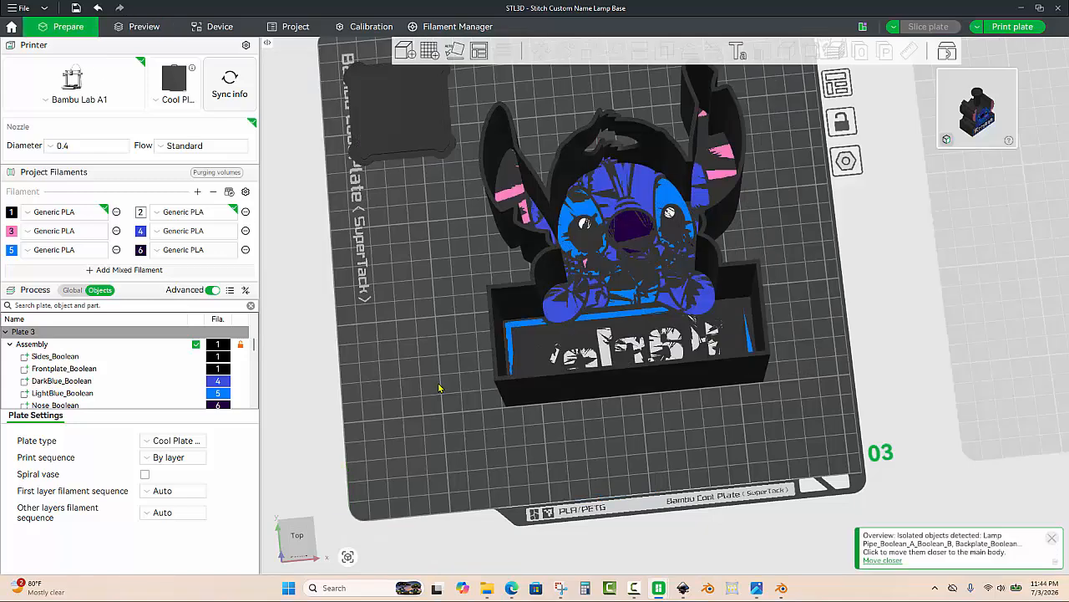
left_click_drag(438, 401, 402, 405)
scroll(433, 410, "up", 2)
scroll(129, 400, "down", 5)
scroll(128, 400, "up", 2)
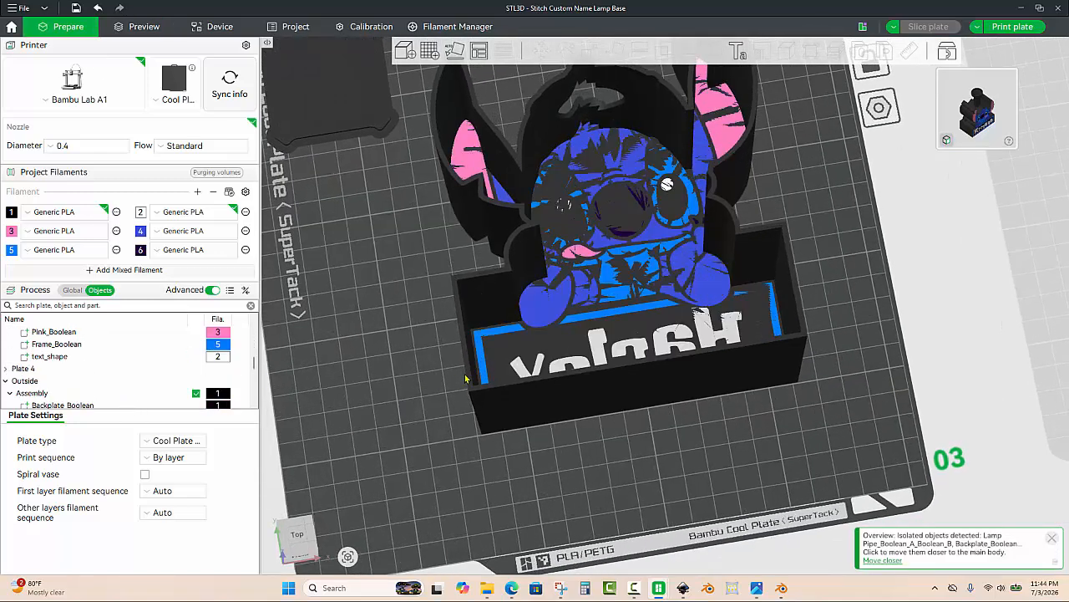
left_click(598, 368)
scroll(106, 357, "down", 6)
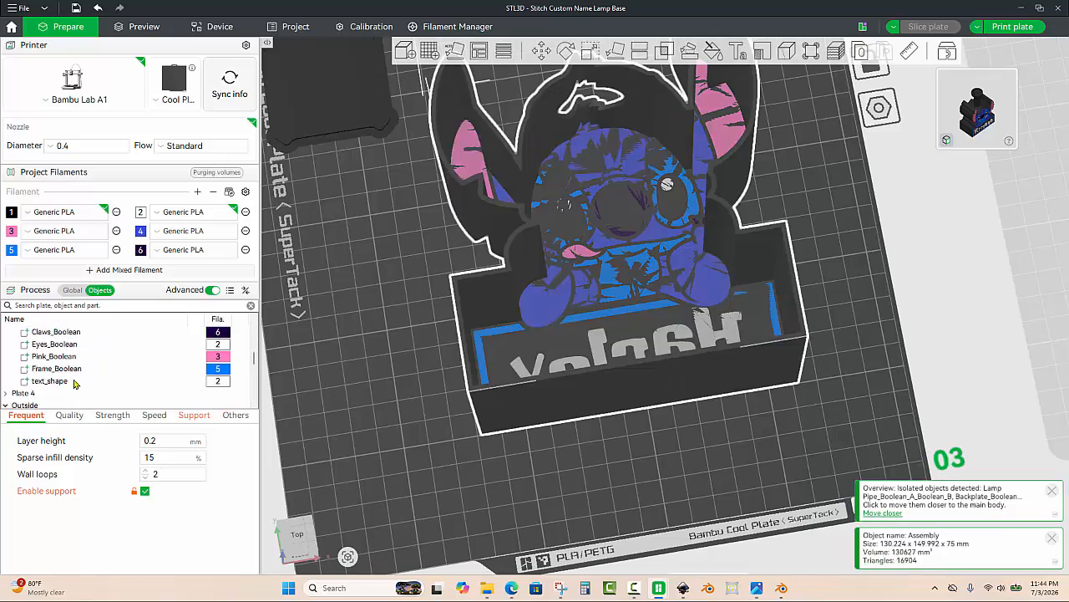
left_click(70, 385)
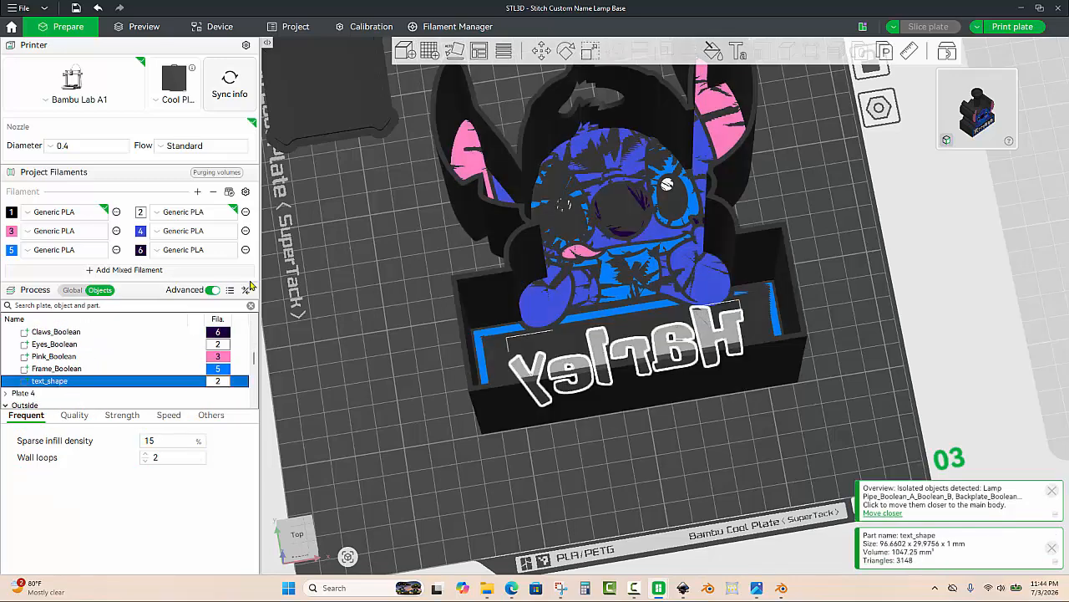
right_click(66, 382)
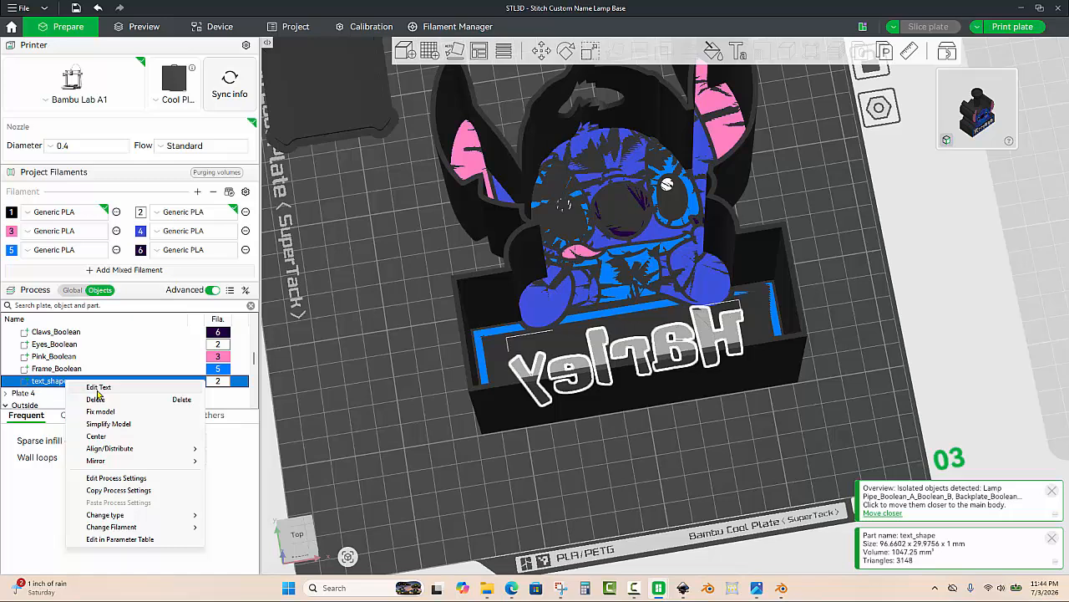
left_click(98, 389)
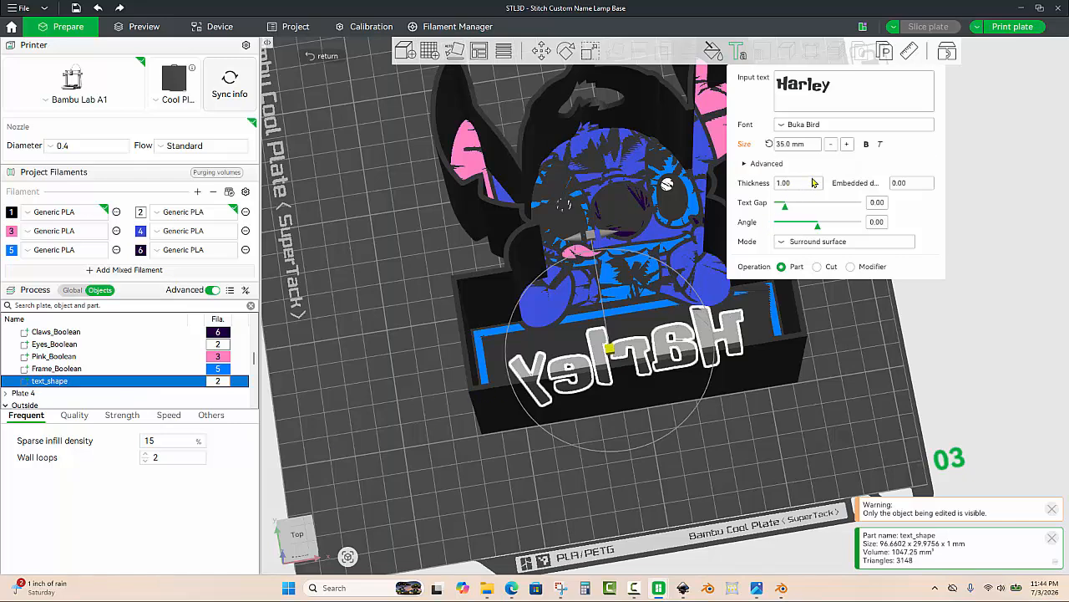
left_click(837, 94)
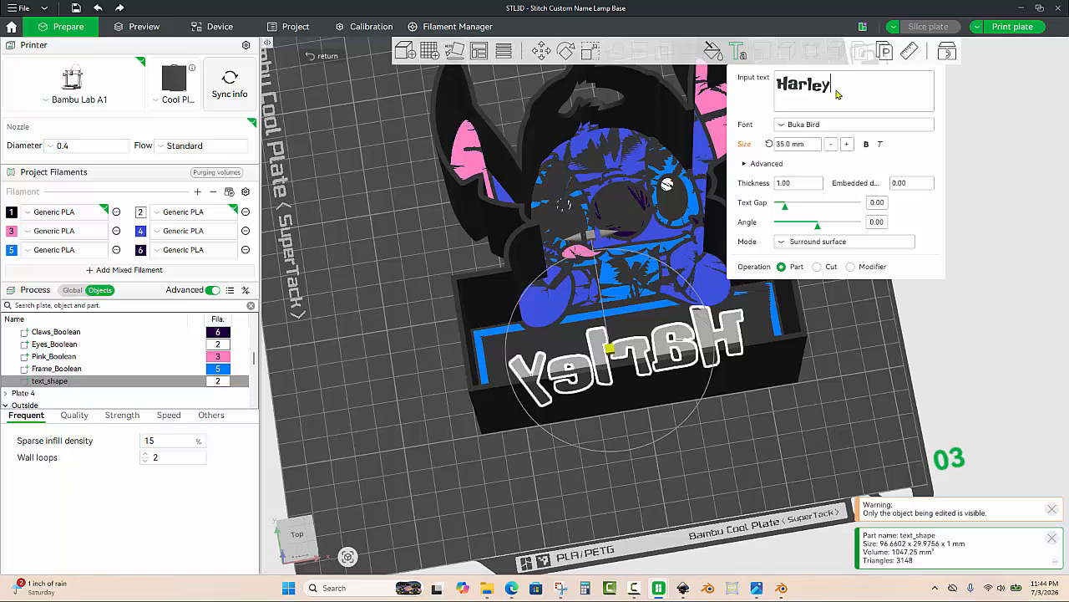
key("BackSpace")
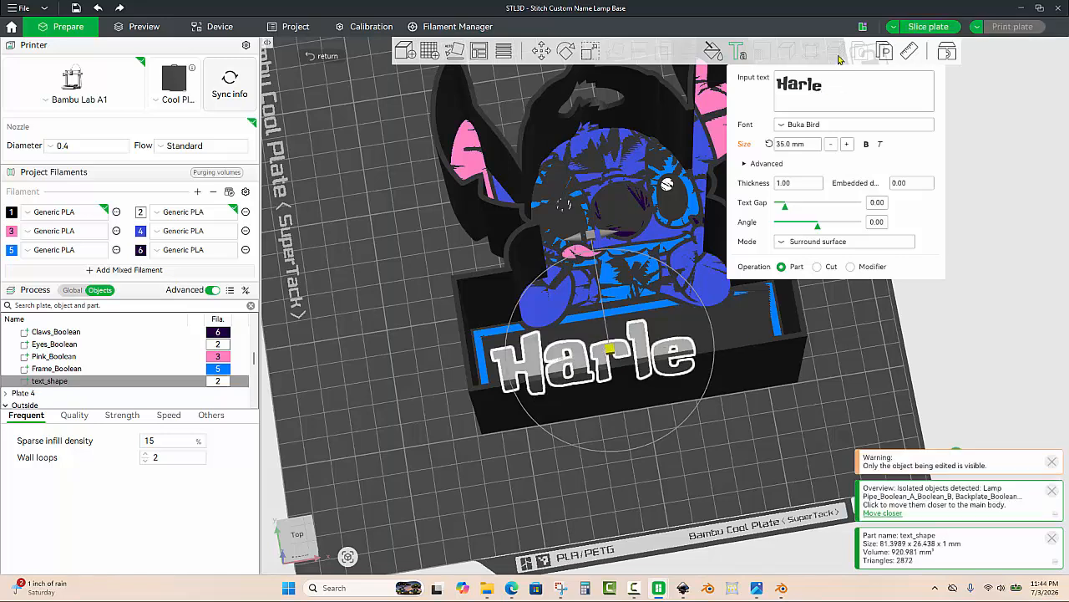
key("BackSpace")
key("BackSpace")
key("BackSpace")
key("BackSpace")
key("BackSpace")
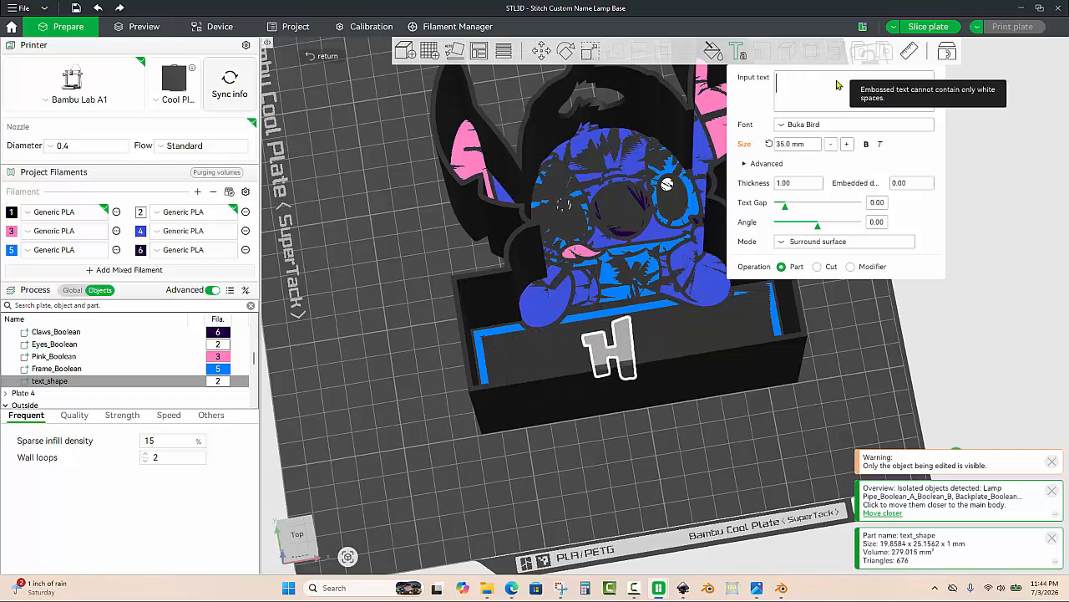
type("Jo")
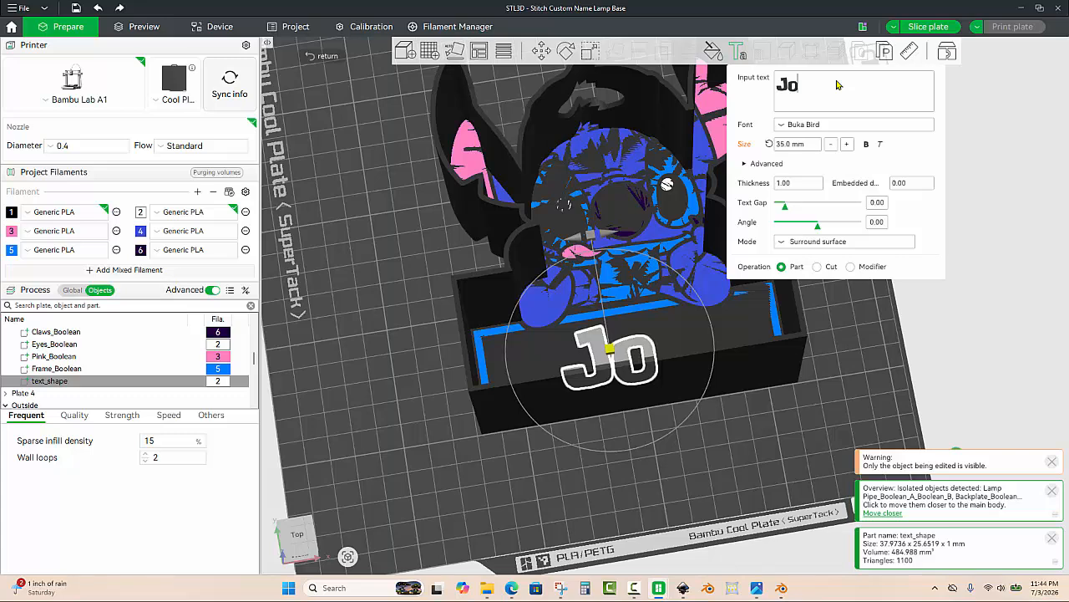
type("hnny")
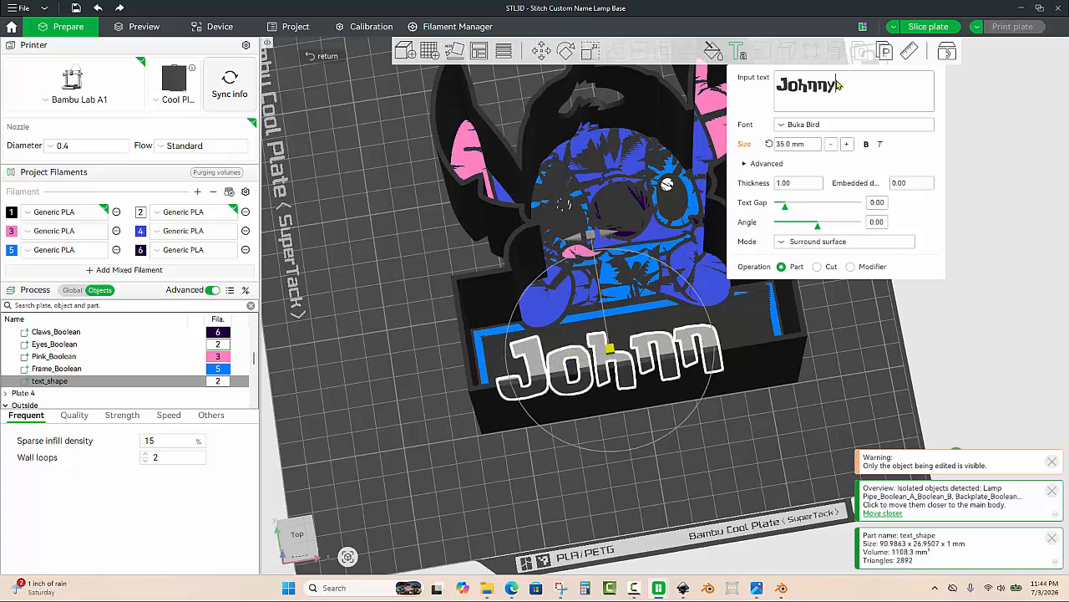
left_click(857, 313)
mouse_move(857, 313)
left_mouse_down()
mouse_move(850, 326)
mouse_move(850, 305)
mouse_move(856, 323)
left_mouse_up()
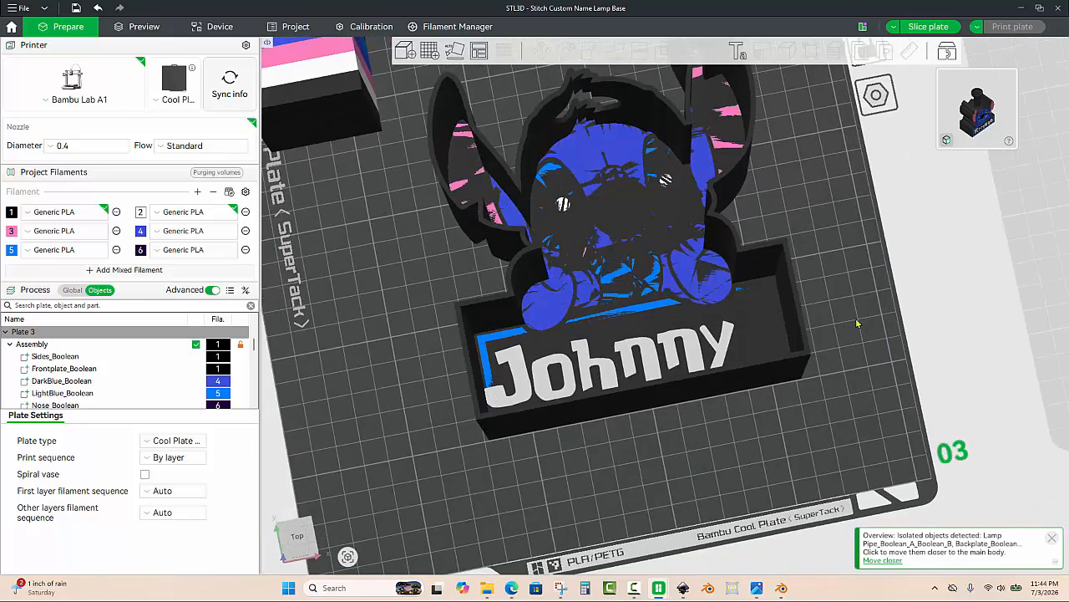
scroll(181, 379, "down", 6)
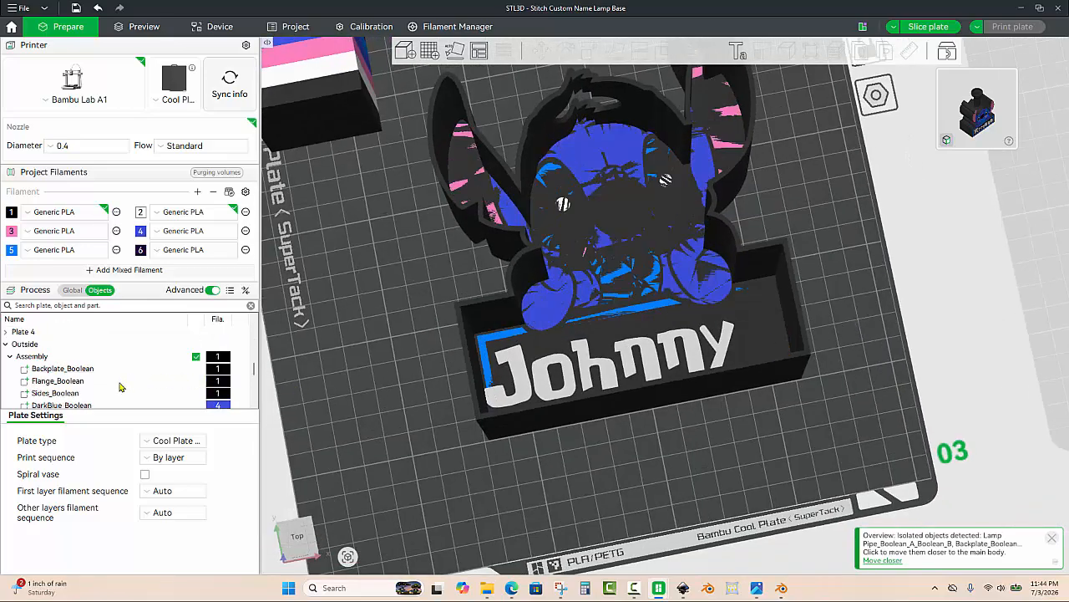
Step: Select the text_shape part and rotate it 180 degrees about Y so the name faces down into the front plate
left_click(528, 393)
scroll(80, 401, "up", 2)
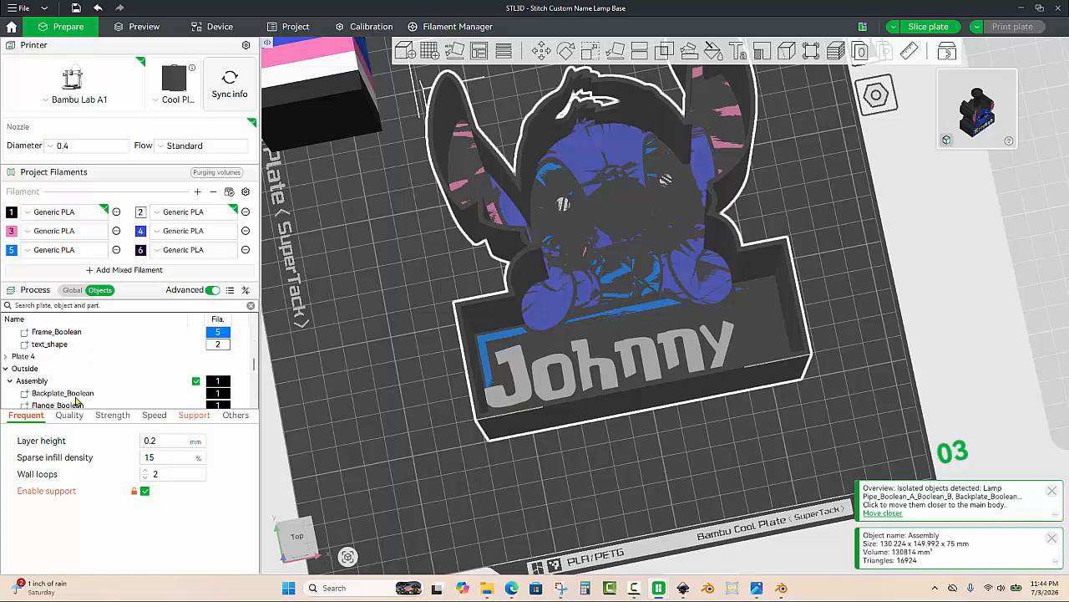
scroll(76, 401, "up", 3)
left_click(404, 455)
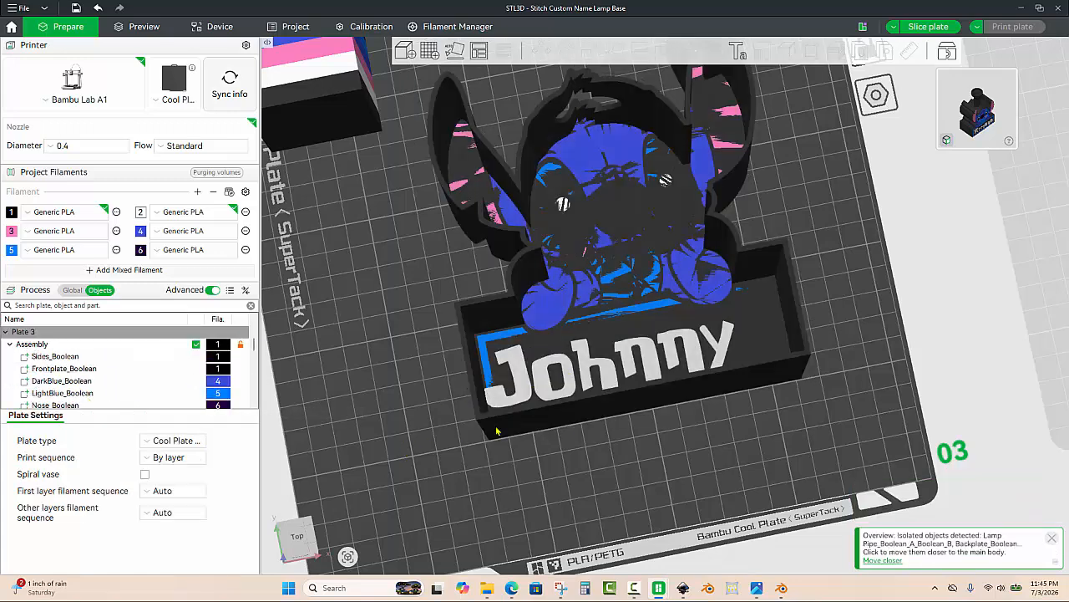
left_click(583, 415)
scroll(150, 386, "down", 3)
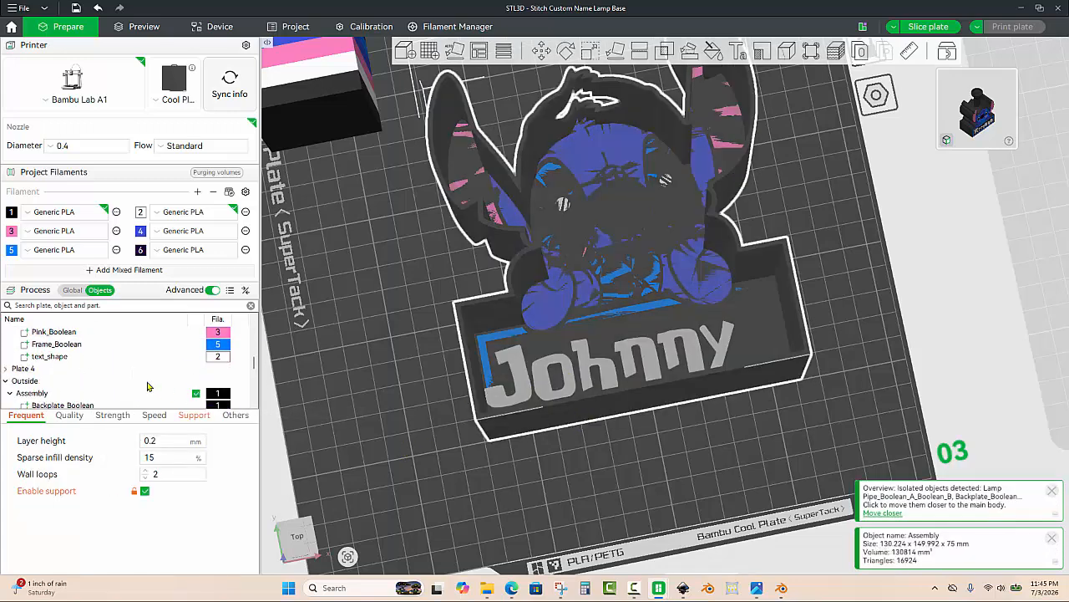
left_click(51, 357)
left_click(566, 51)
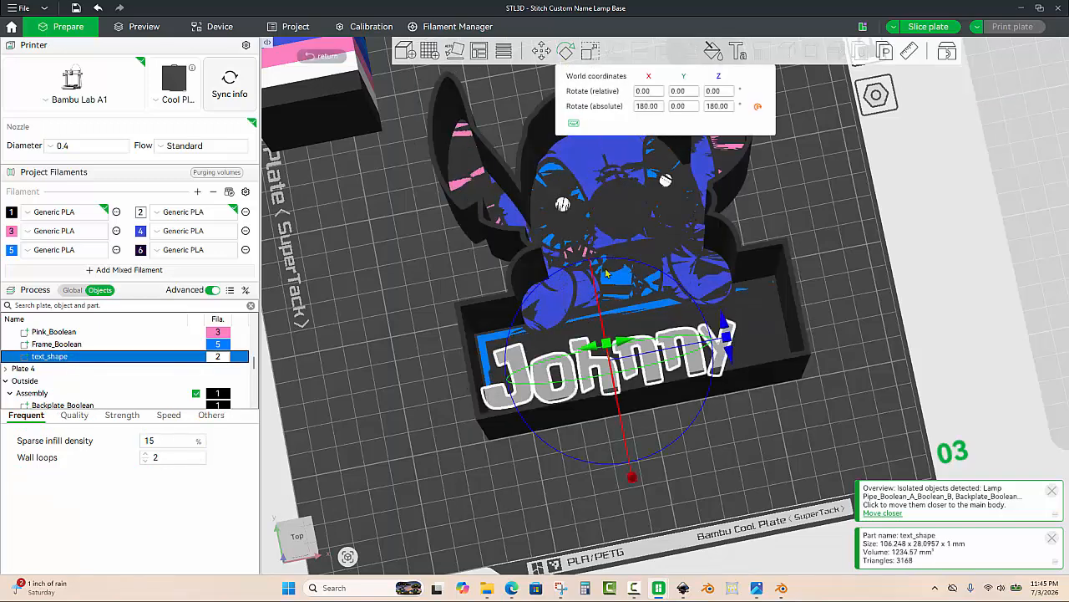
left_click_drag(610, 355, 620, 376)
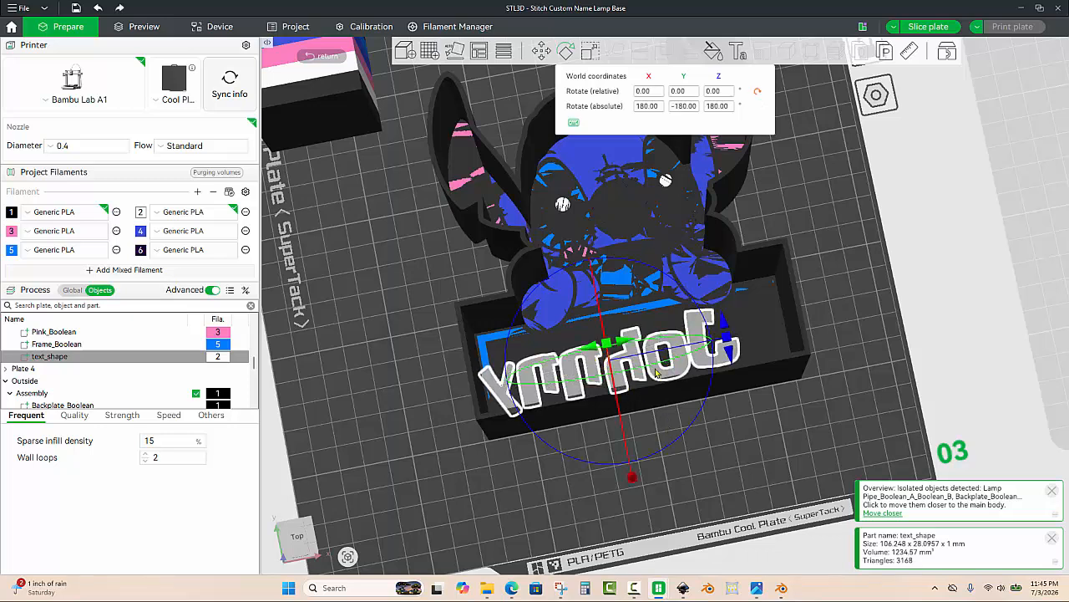
Step: Move the text part along X and Y to about 153.48, -231.52 so it sits back inside the front frame
key("m")
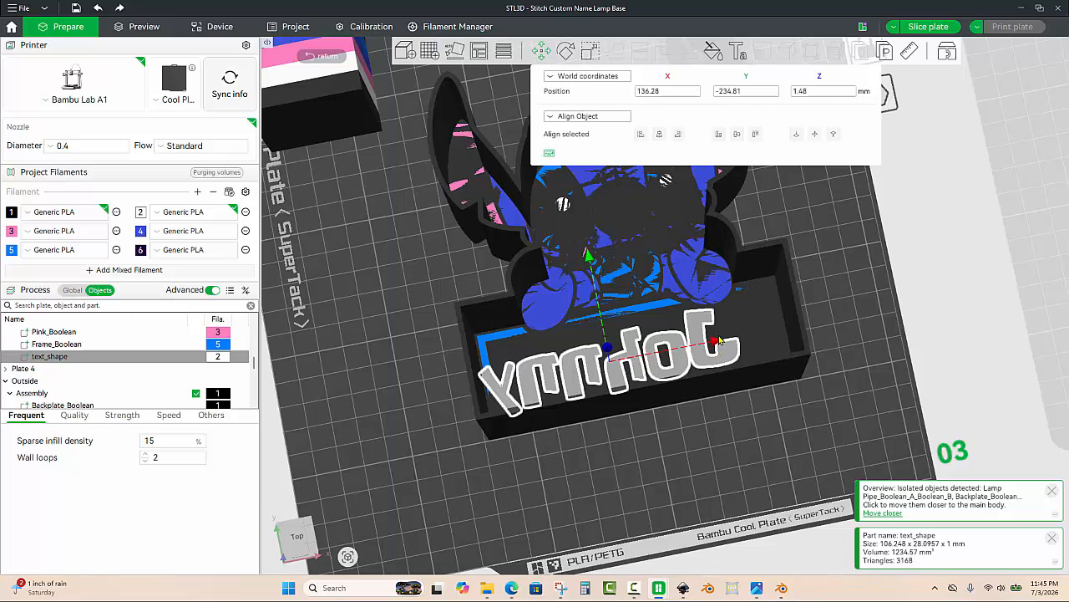
left_click_drag(719, 340, 760, 335)
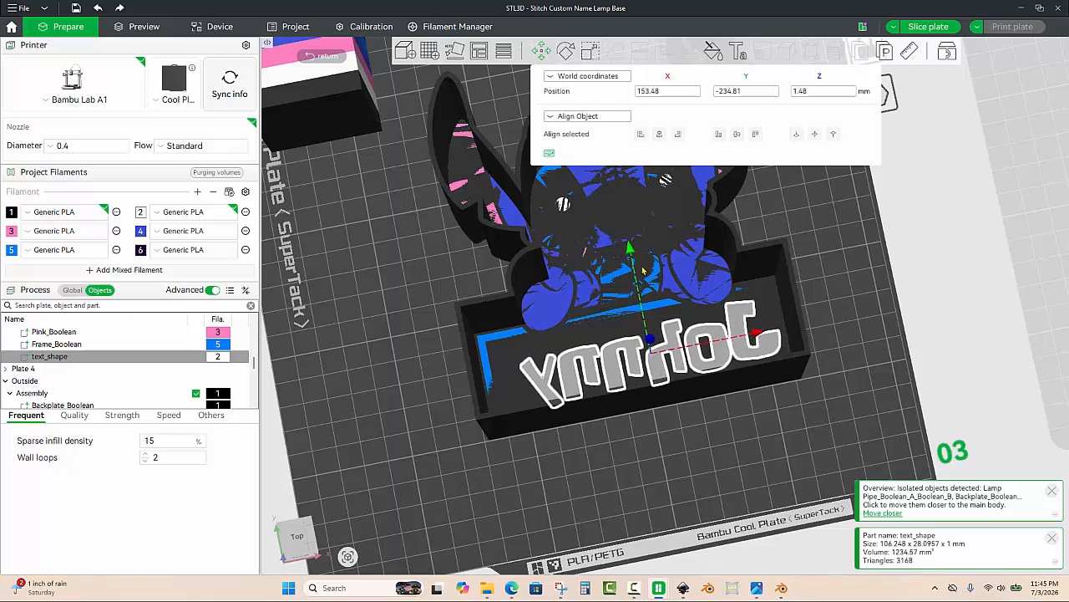
left_click_drag(631, 251, 627, 240)
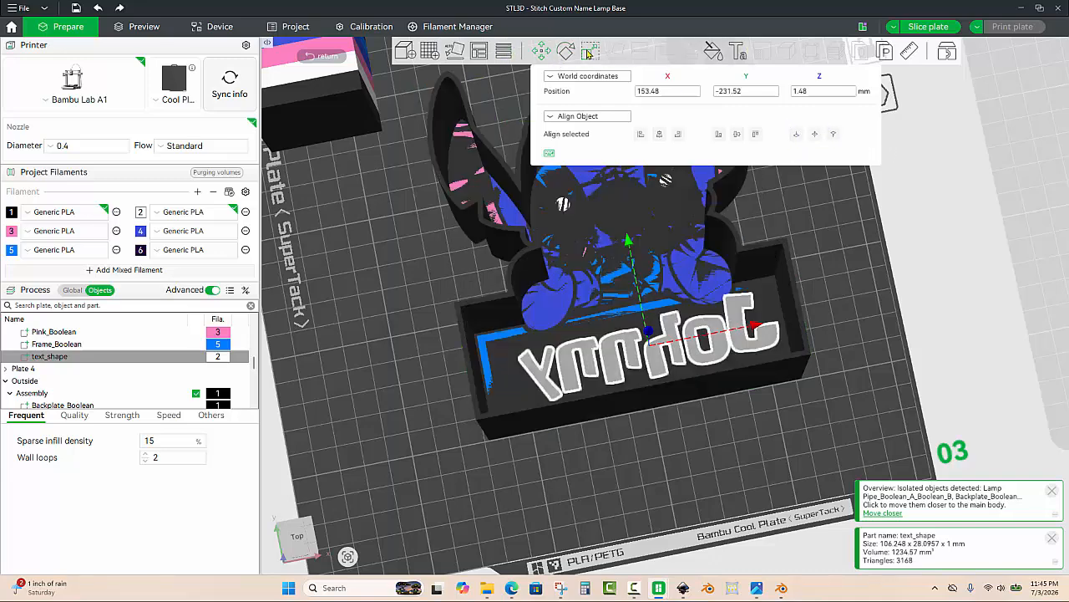
left_click(588, 53)
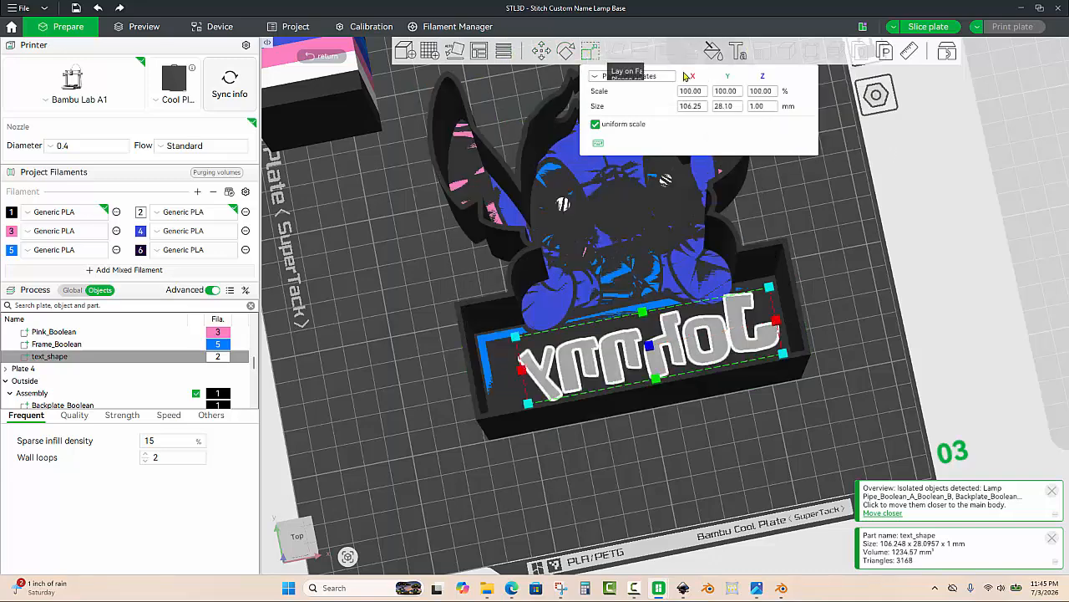
left_click(540, 53)
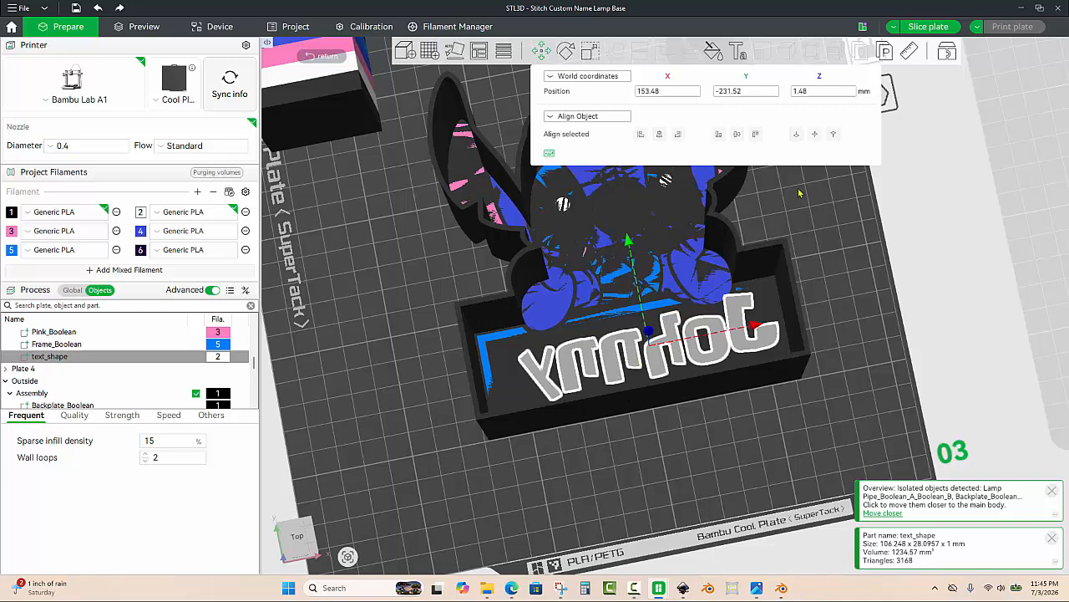
Step: Set the text part's Z position to 0.50 mm
left_click(819, 92)
key("BackSpace")
key("BackSpace")
key("BackSpace")
key("BackSpace")
type("0.50")
key("Return")
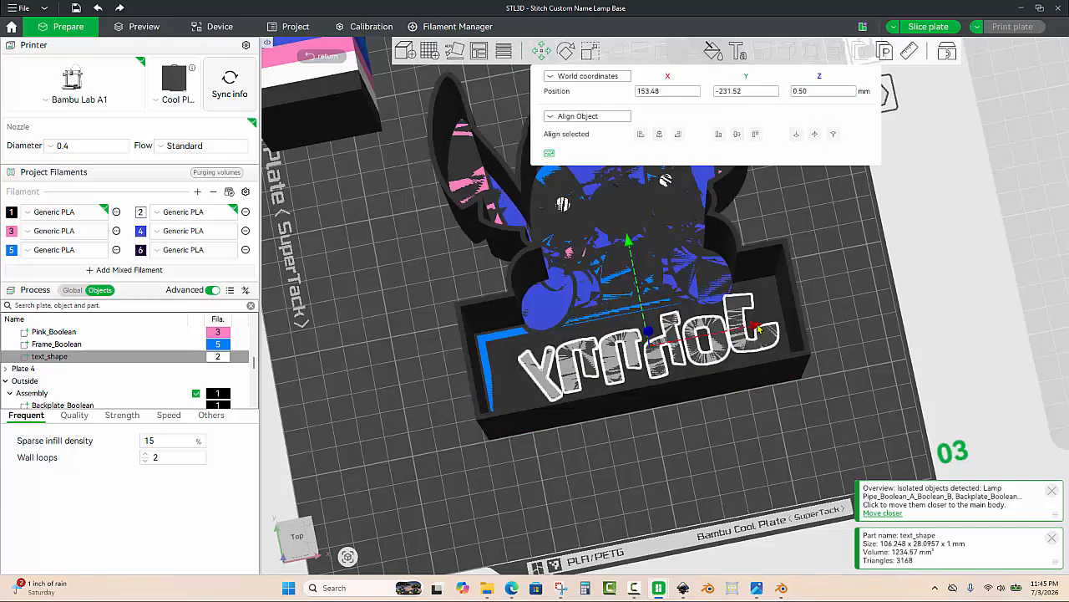
Step: Viewing from underneath, nudge the text to about X 147.74, Y -233.32 to center it in the blue frame
left_click_drag(752, 329, 748, 334)
left_click_drag(723, 436, 608, 293)
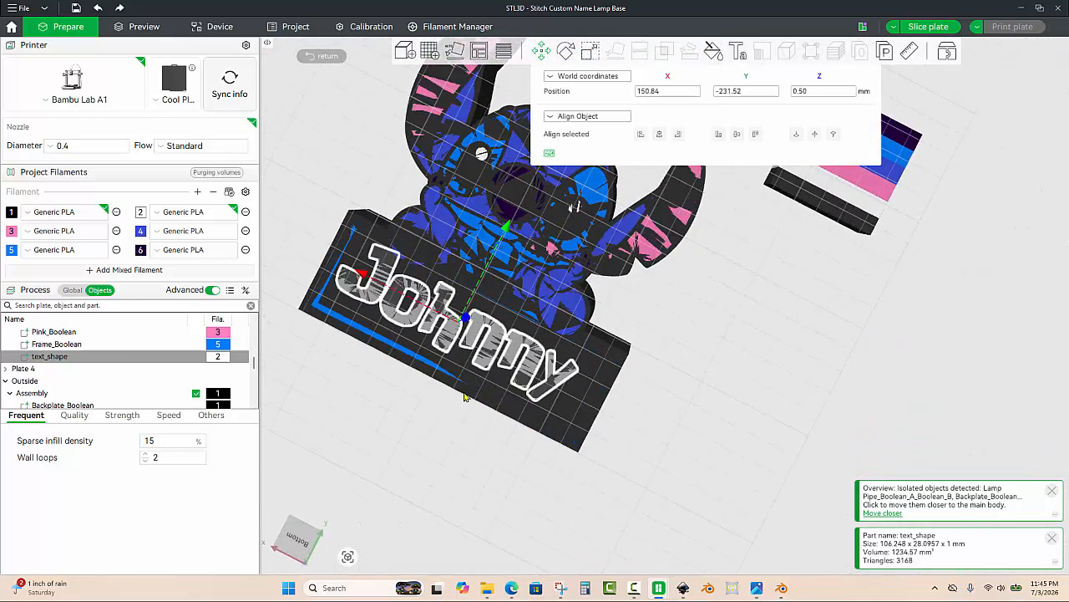
scroll(425, 453, "up", 1)
right_click_drag(425, 453, 497, 451)
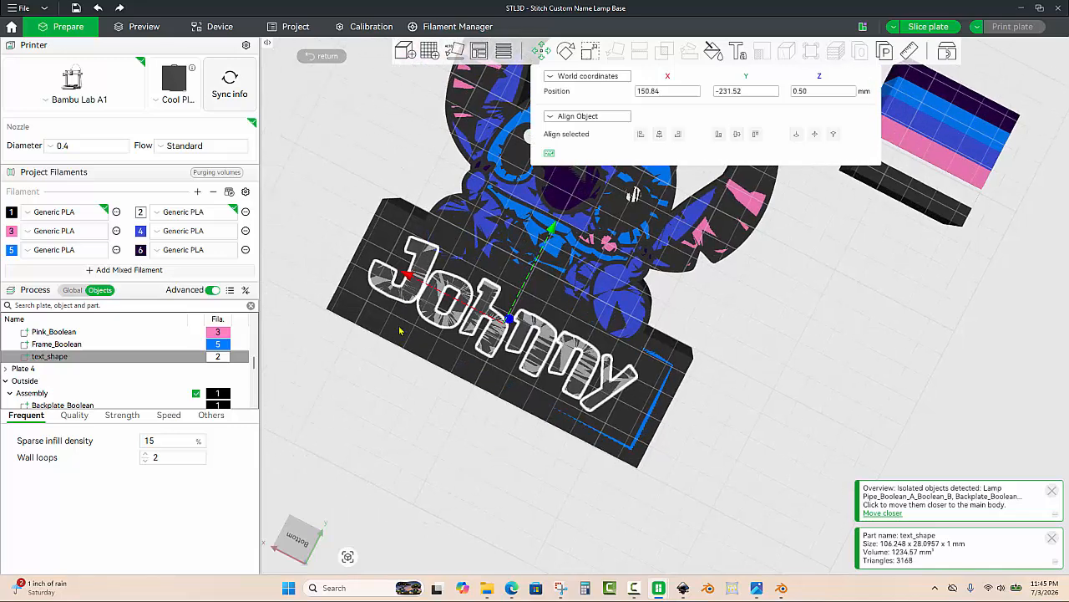
left_click_drag(391, 380, 393, 382)
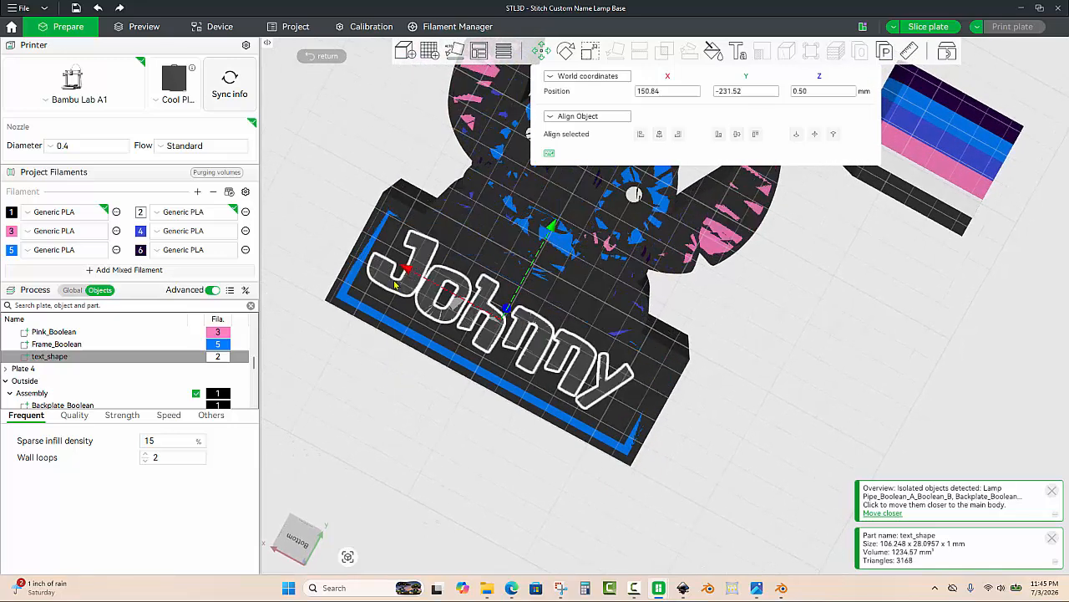
left_click_drag(402, 271, 418, 284)
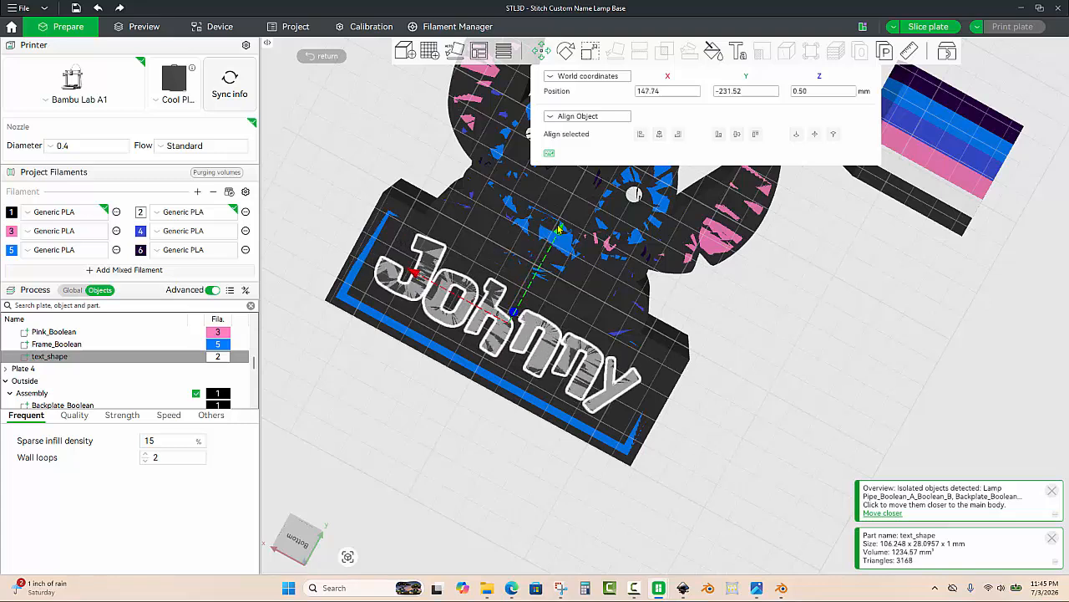
left_click_drag(560, 231, 558, 244)
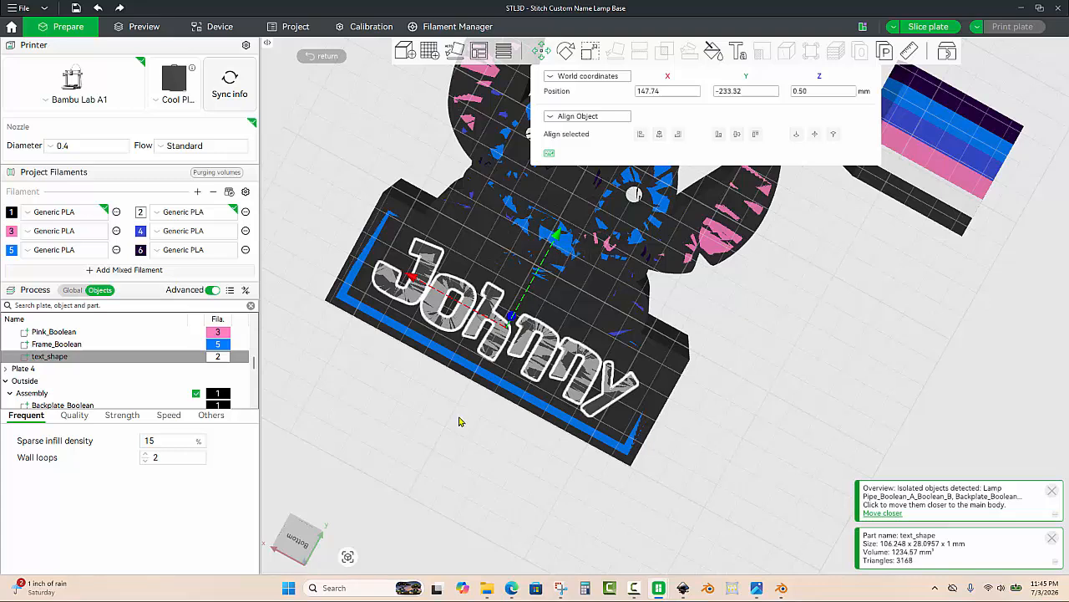
Step: Slice the plate and examine the sliced model from underneath and from above
left_click(930, 27)
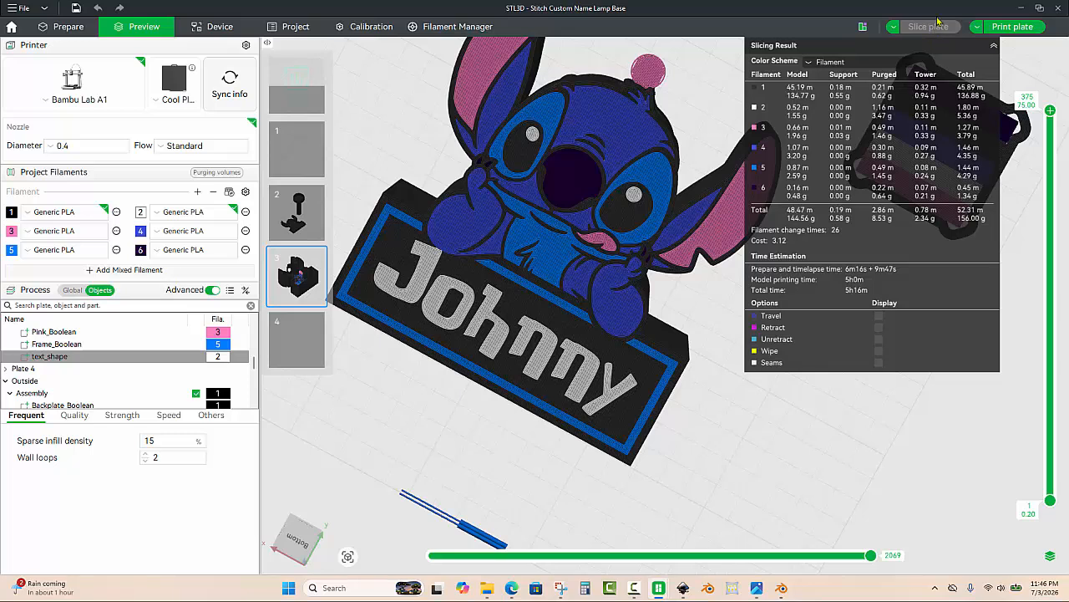
left_click_drag(743, 475, 611, 517)
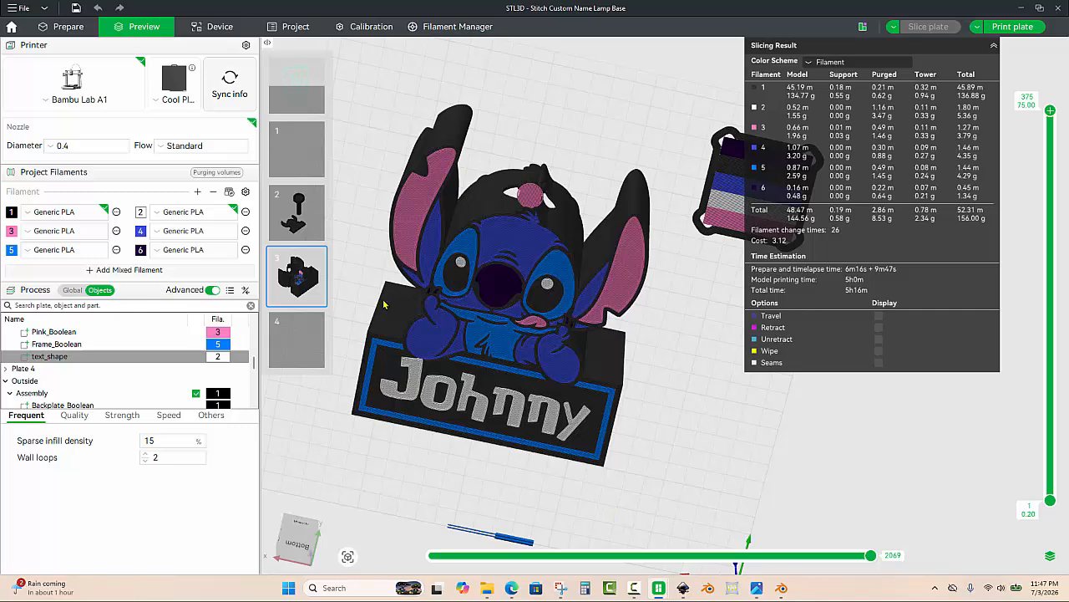
scroll(393, 306, "up", 2)
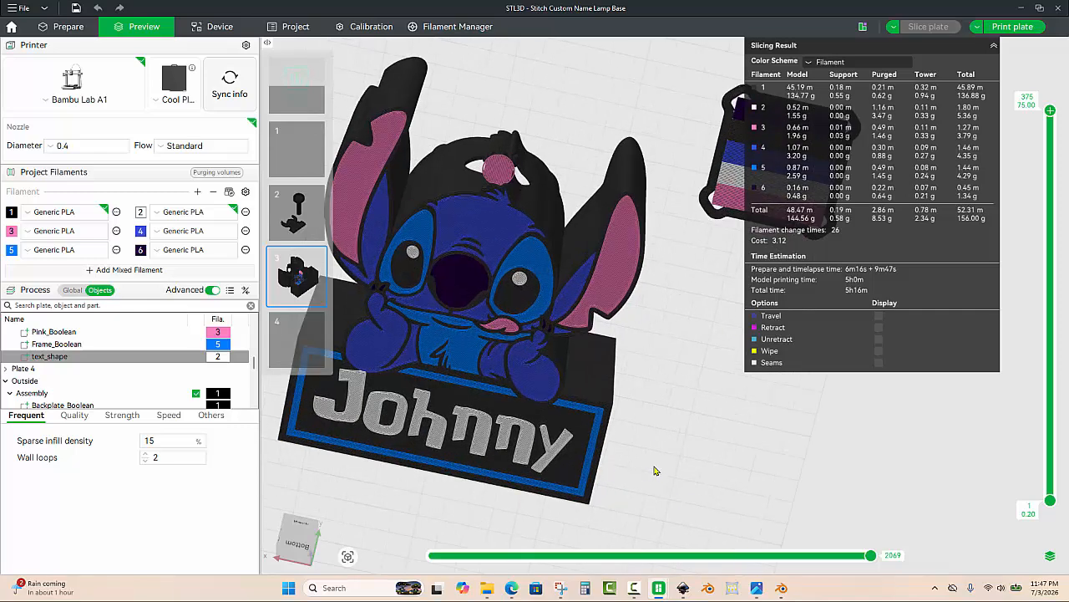
scroll(669, 447, "down", 5)
left_click_drag(585, 427, 633, 435)
scroll(700, 409, "up", 2)
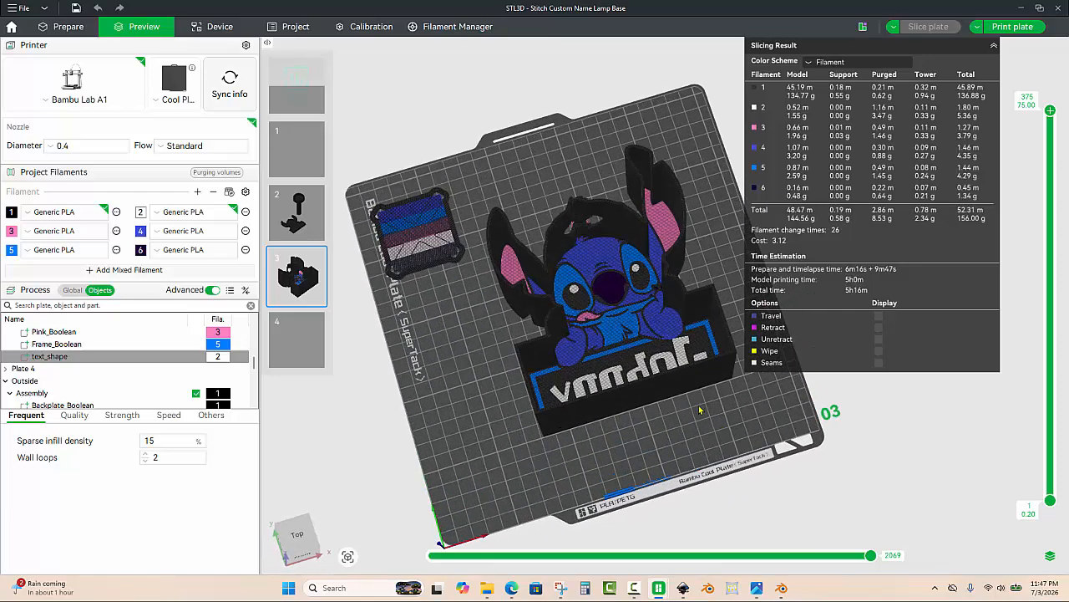
scroll(700, 410, "down", 3)
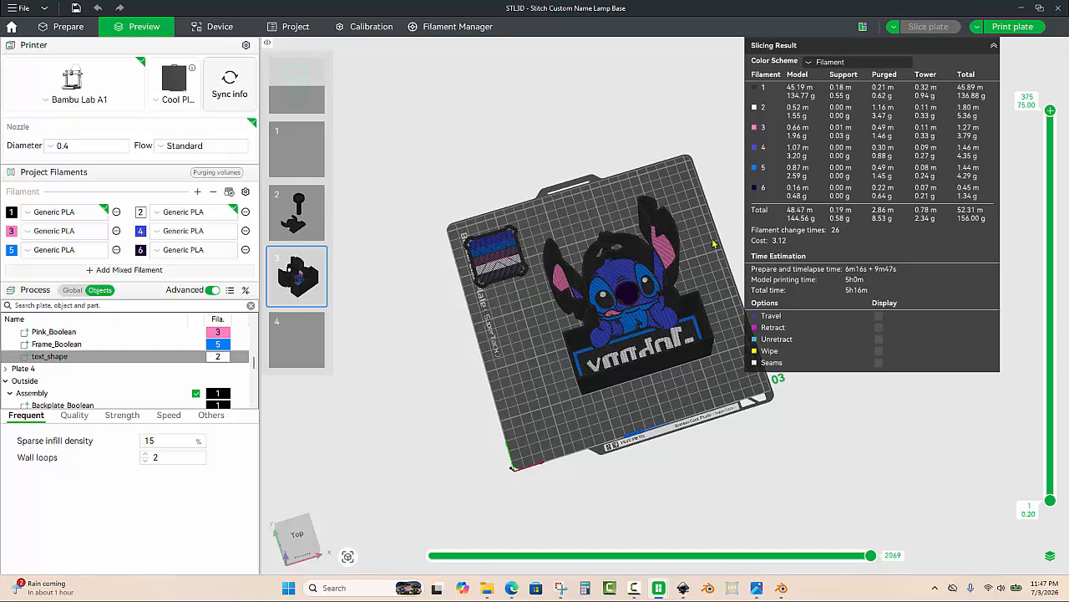
scroll(632, 272, "up", 2)
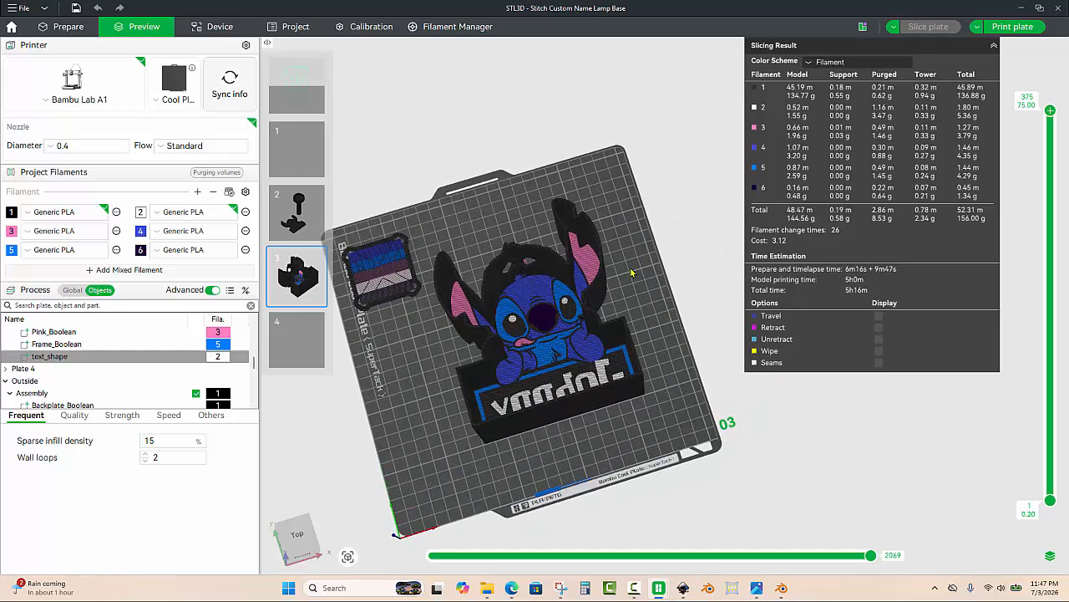
left_click_drag(650, 308, 641, 304)
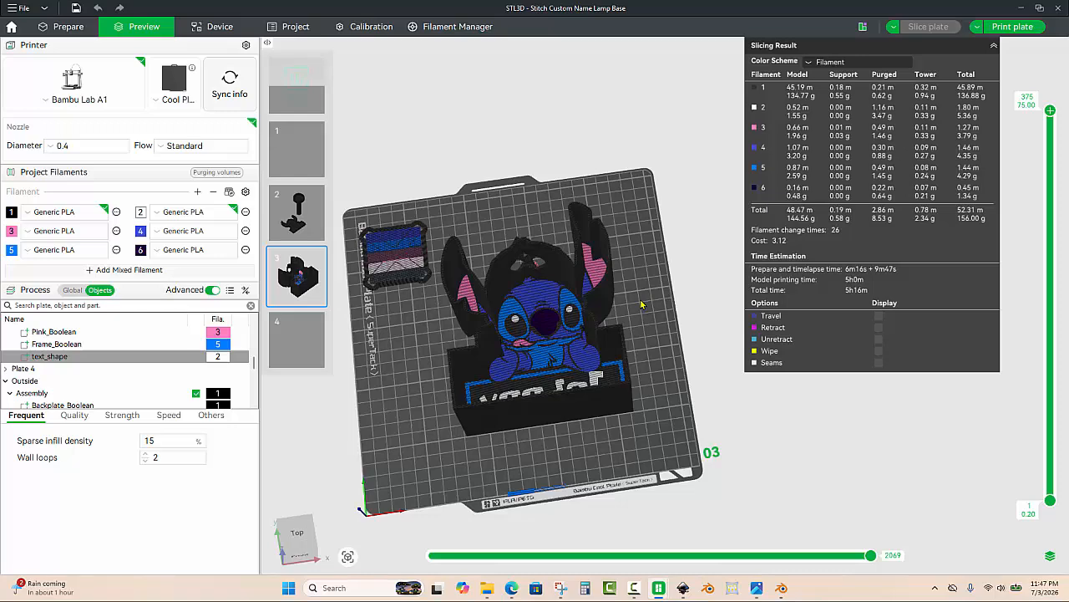
scroll(642, 304, "down", 4)
scroll(641, 304, "up", 3)
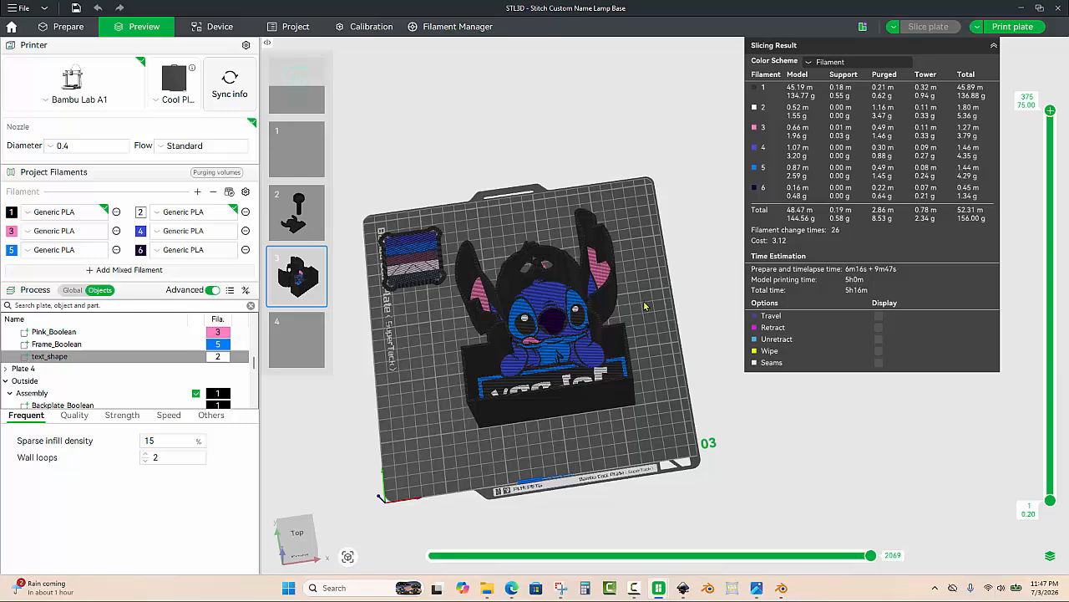
left_click_drag(642, 304, 645, 312)
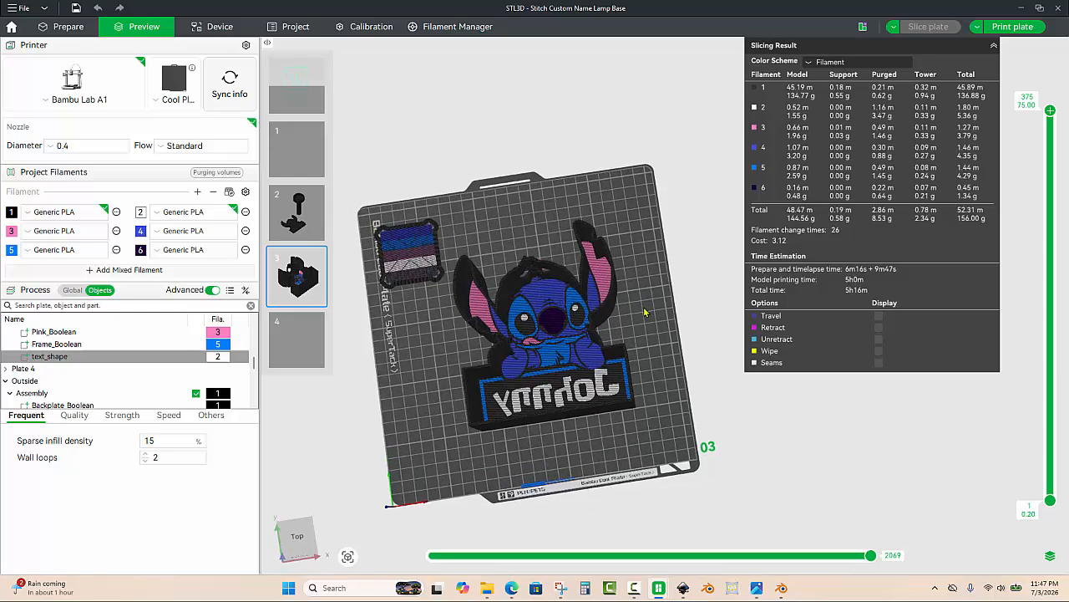
left_click_drag(654, 324, 645, 373)
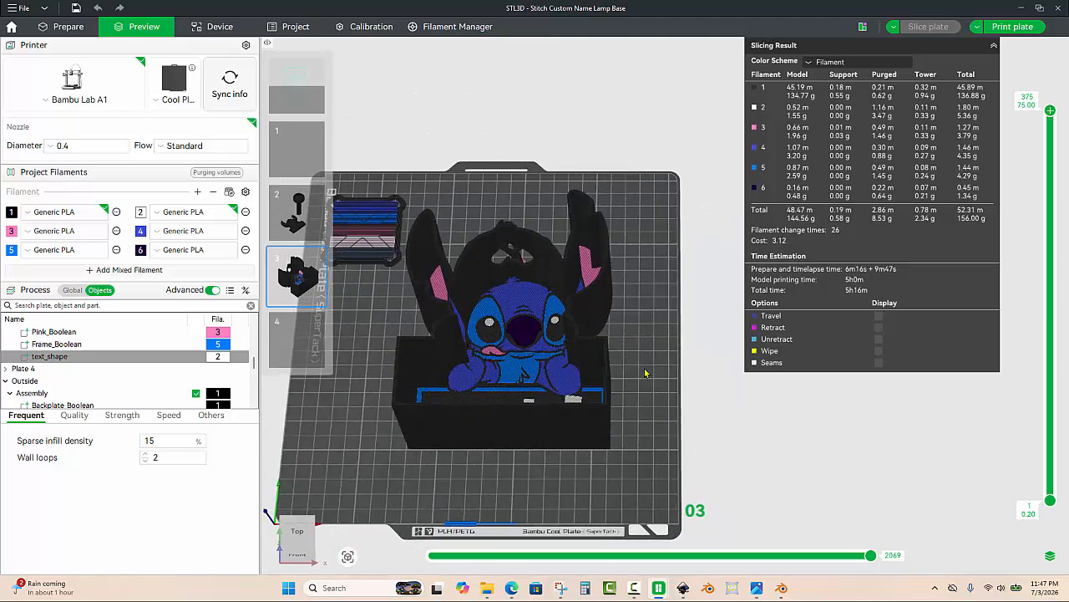